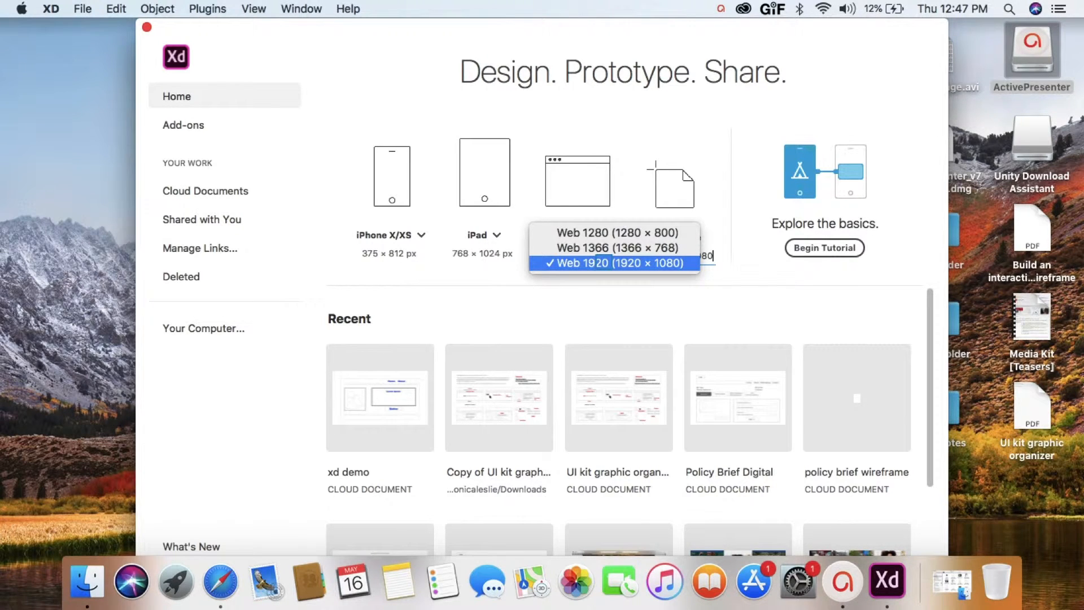
- Create a Web 1920 (1920 × 1080) document and add a second artboard of the same size directly below the Home Page artboard
click(597, 263)
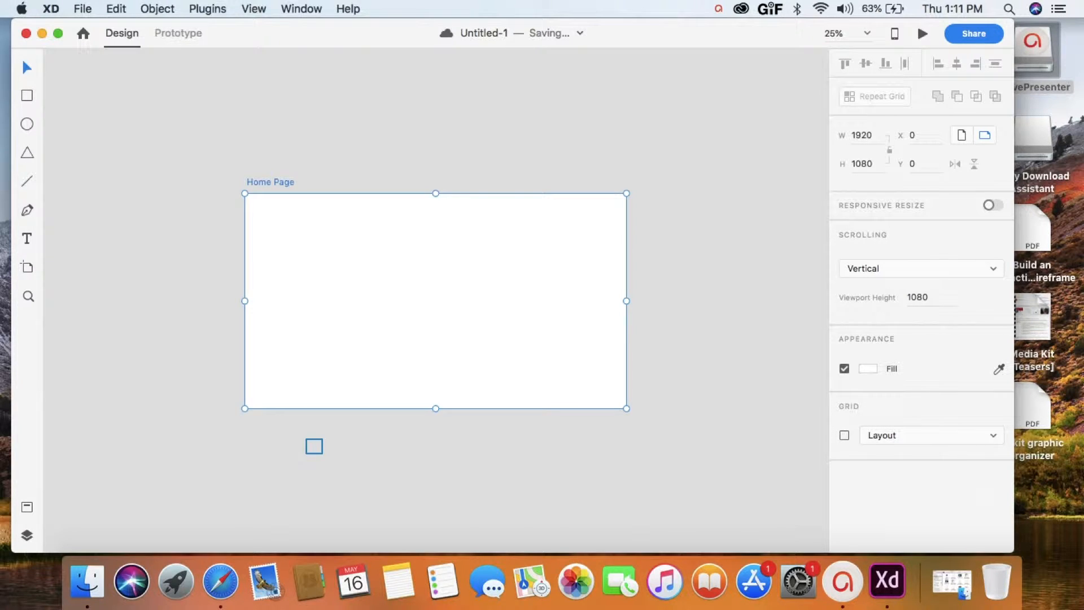
scroll(314, 446, down, 4)
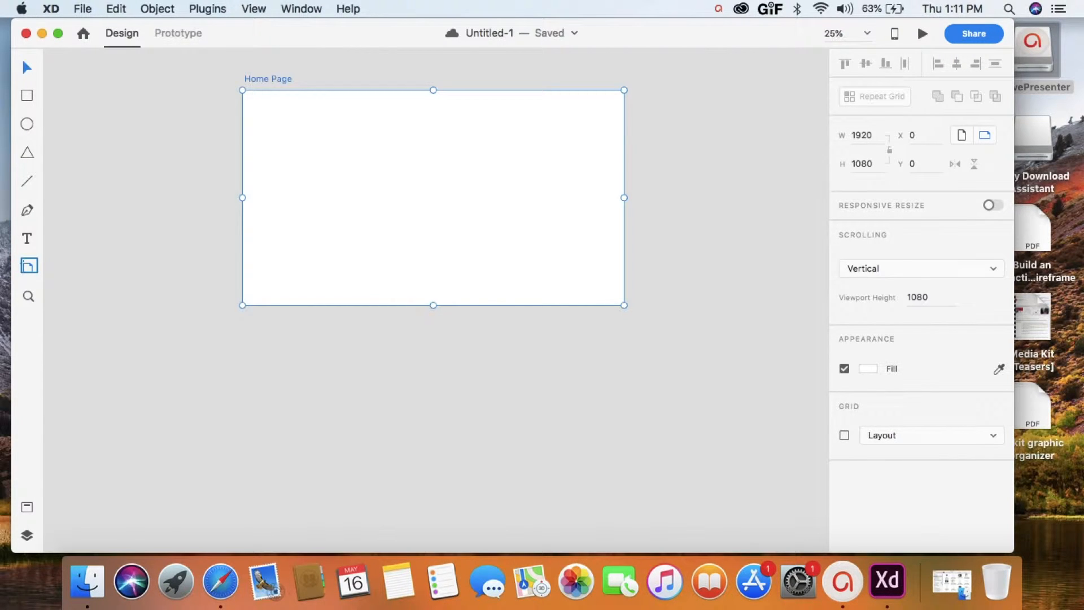
click(28, 265)
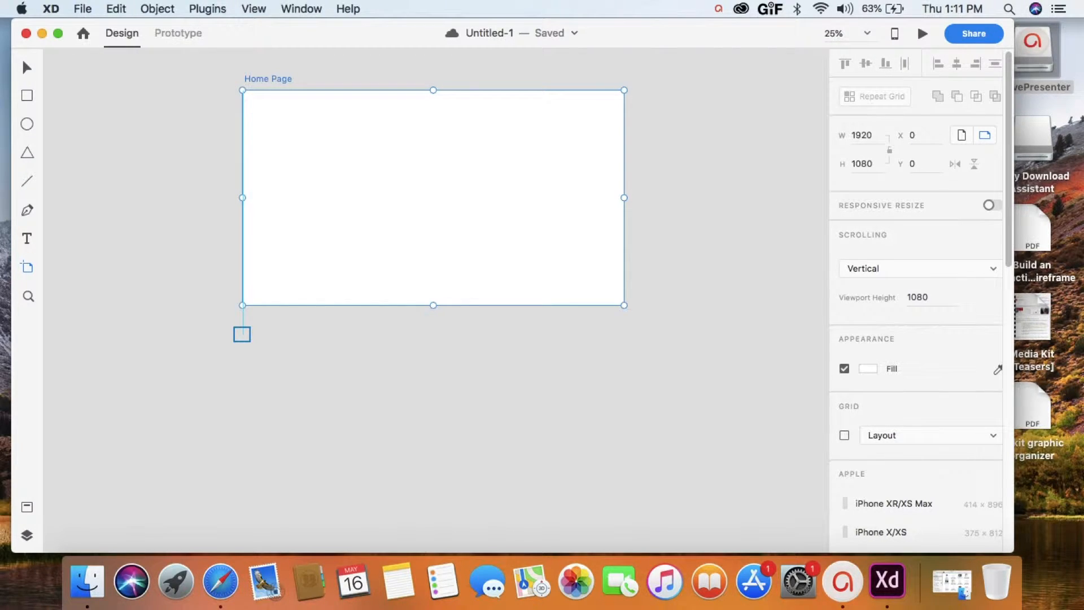
click(242, 330)
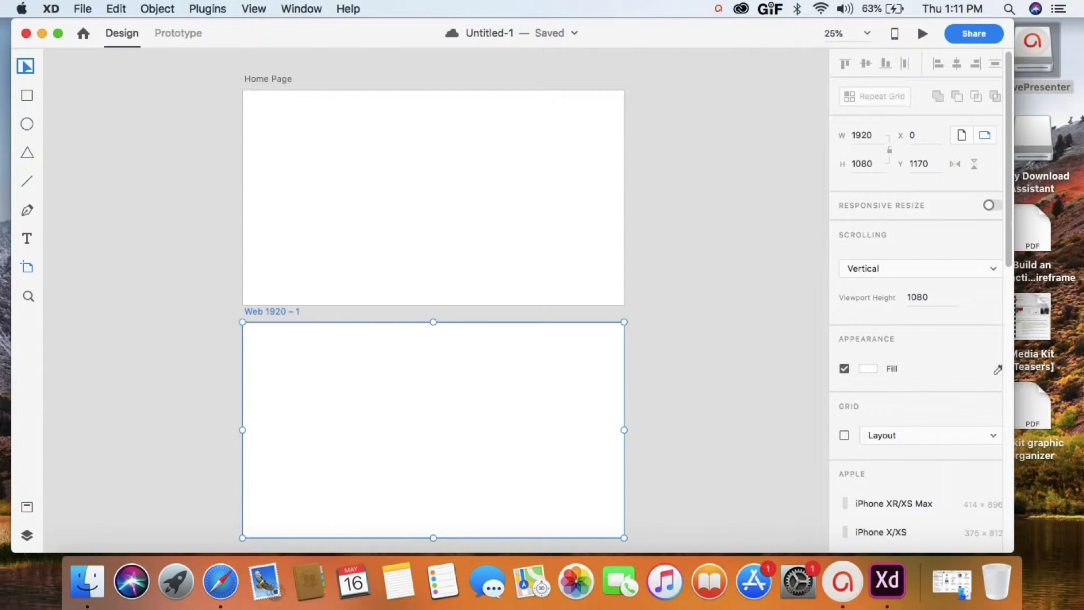
click(25, 66)
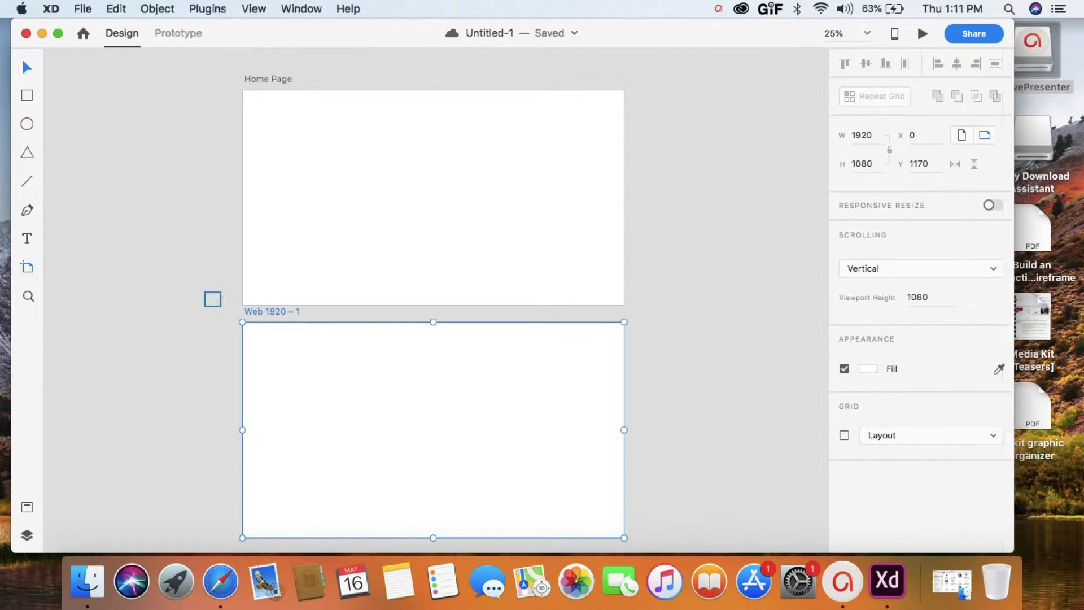
click(694, 398)
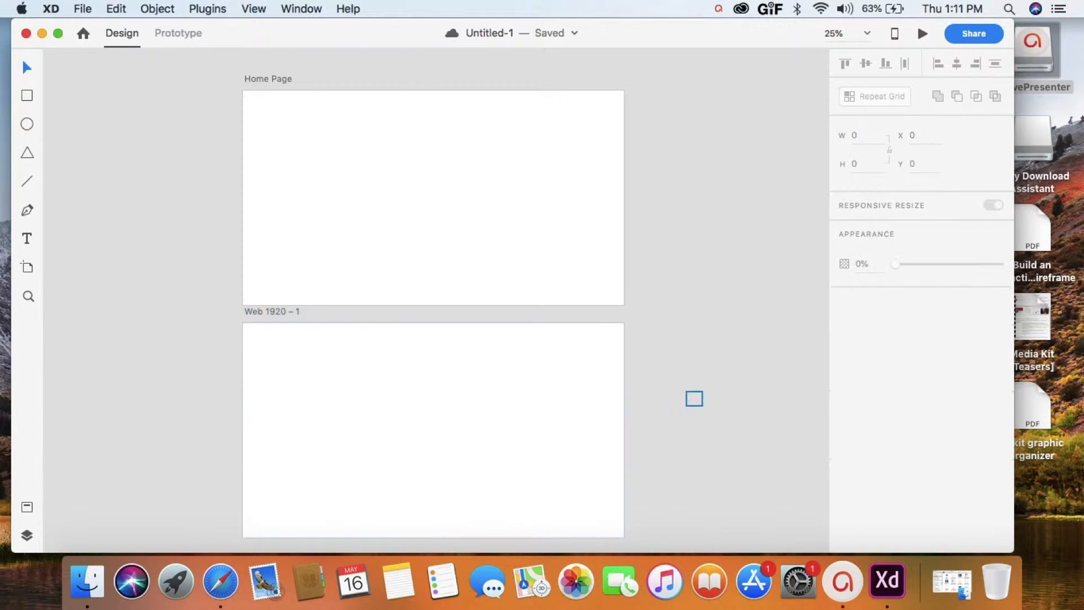
- Add a third 1920 × 1080 artboard beside the lower artboard, level with its upper edge at about X 1990, Y 1170
scroll(695, 399, right, 3)
scroll(694, 399, down, 1)
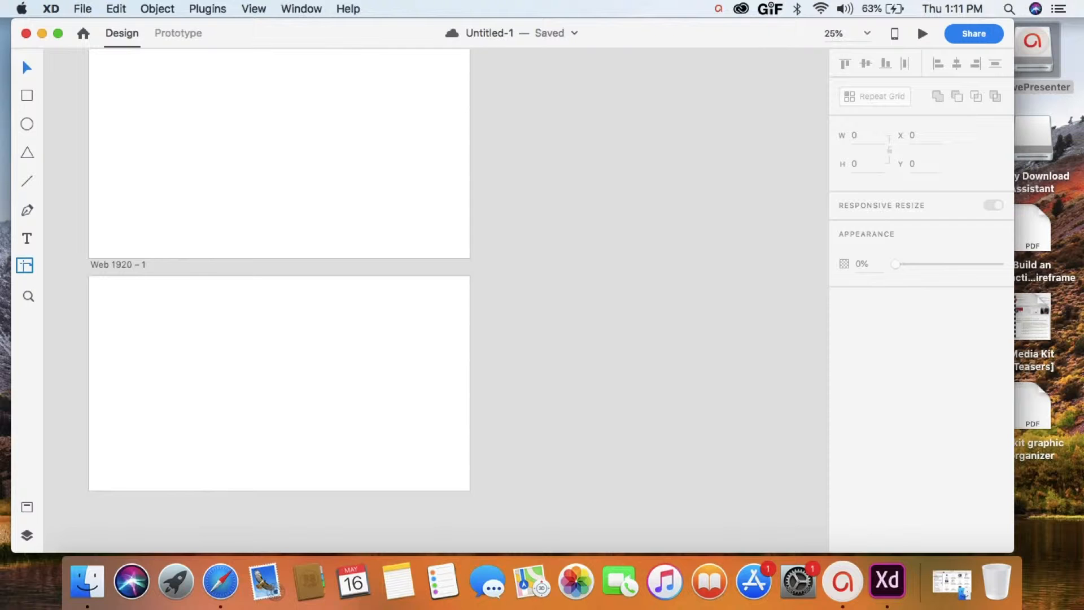
click(25, 265)
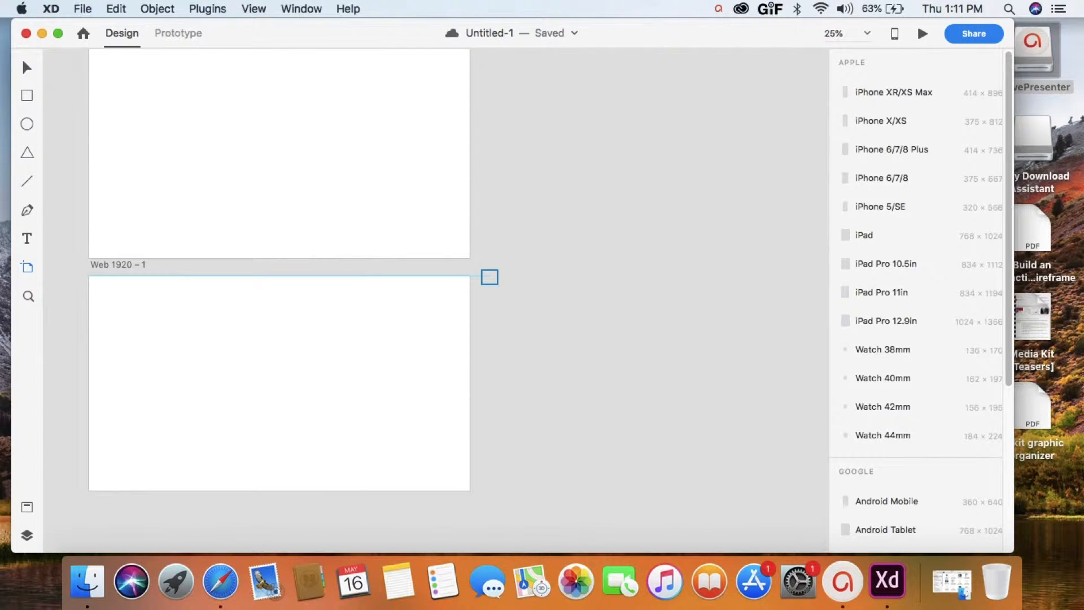
click(489, 277)
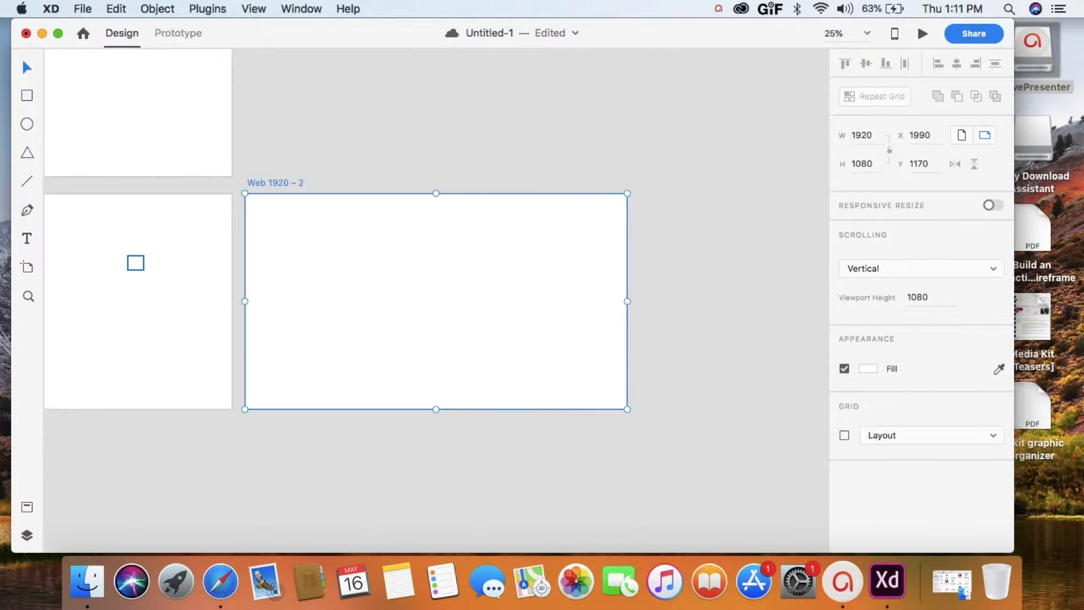
- Rename the artboard below Home Page as "Pop Up" and the one beside it as "About Page"
scroll(136, 263, left, 5)
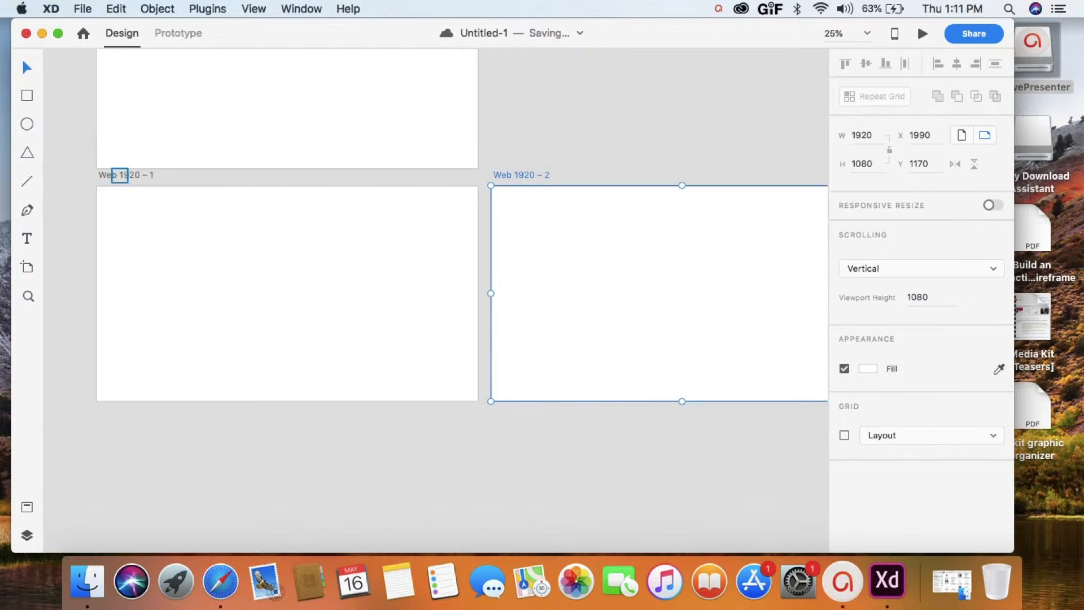
click(119, 175)
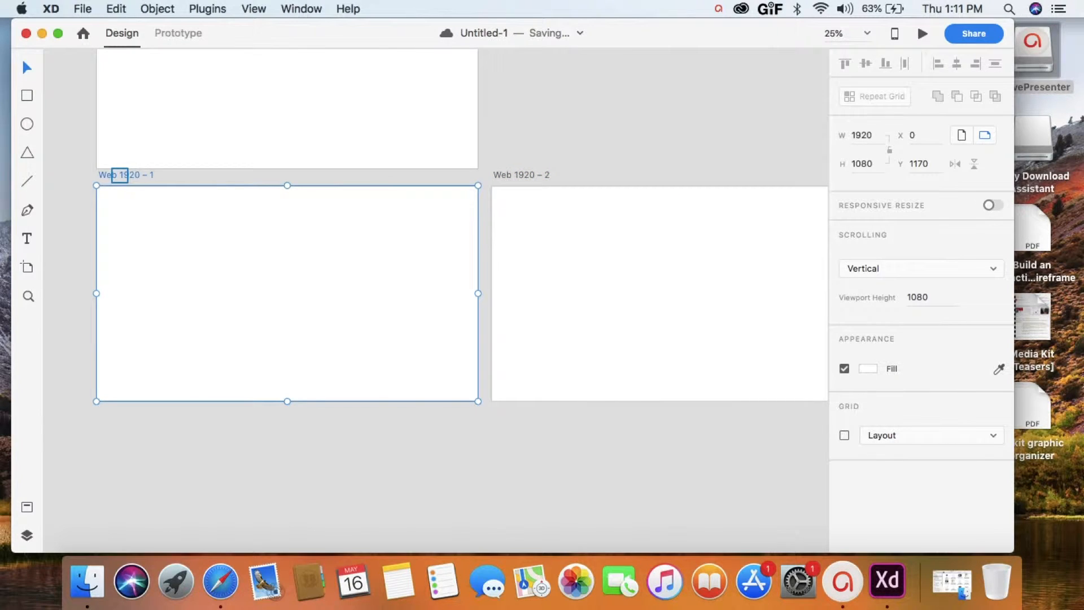
double_click(120, 175)
text(Pop Up)
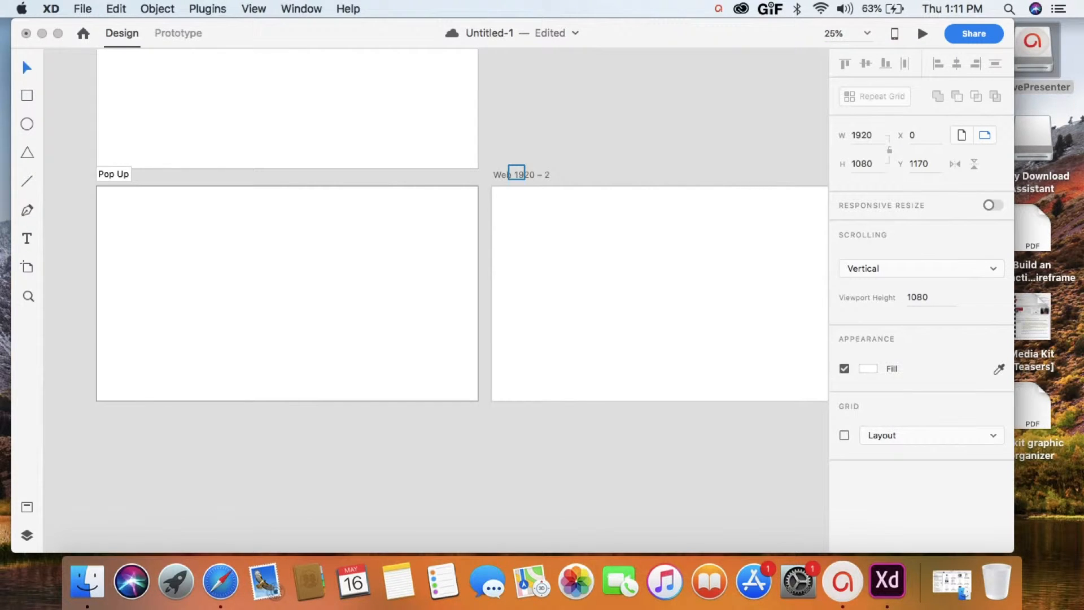
double_click(517, 175)
text(About Page)
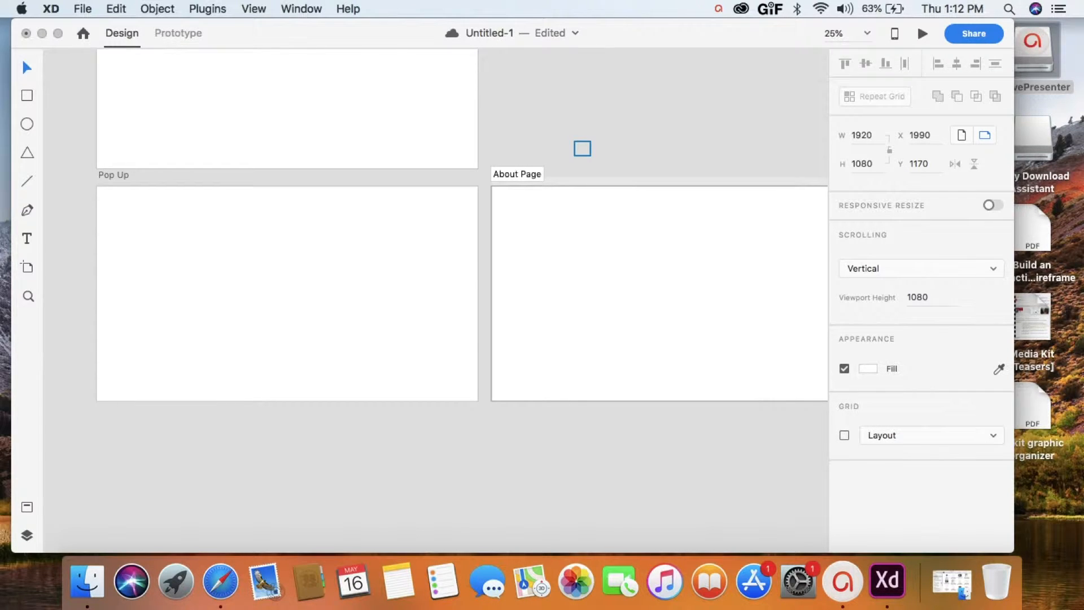
click(590, 252)
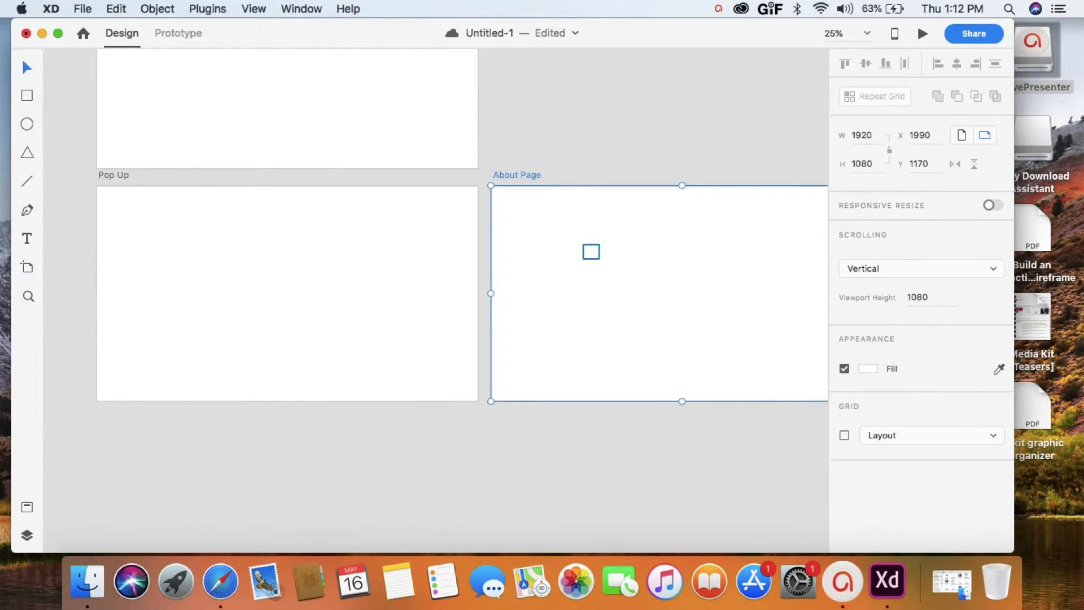
- Try moving the About Page artboard up to about Y 630, and return it to its row beside Pop Up
drag(591, 252, 592, 144)
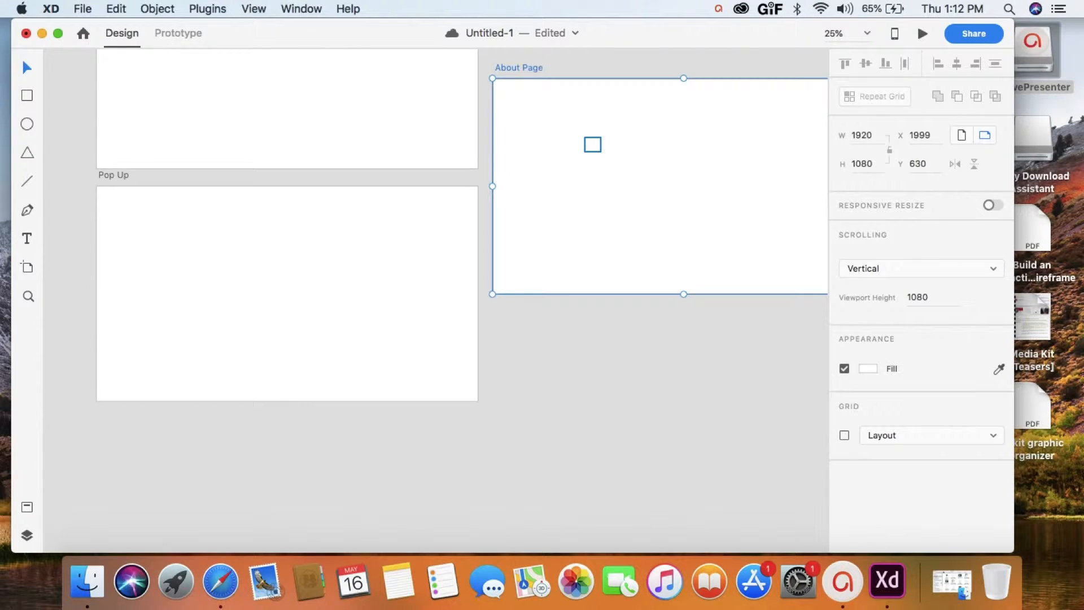
key(super+z)
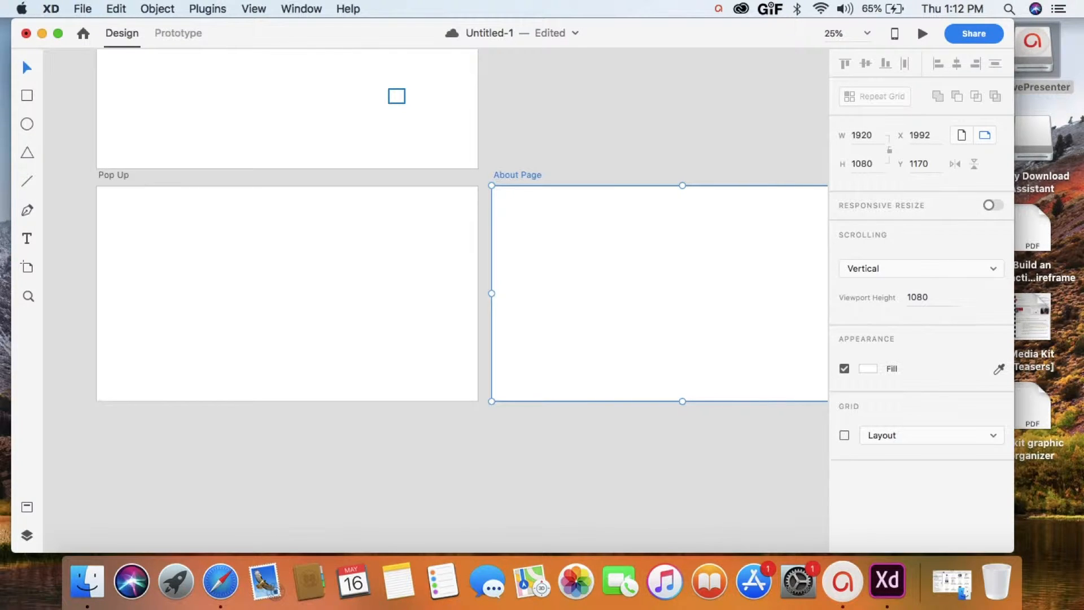
- Save the document to the computer as "XD demo" in the "demo folder" on the Desktop
key(super+equal)
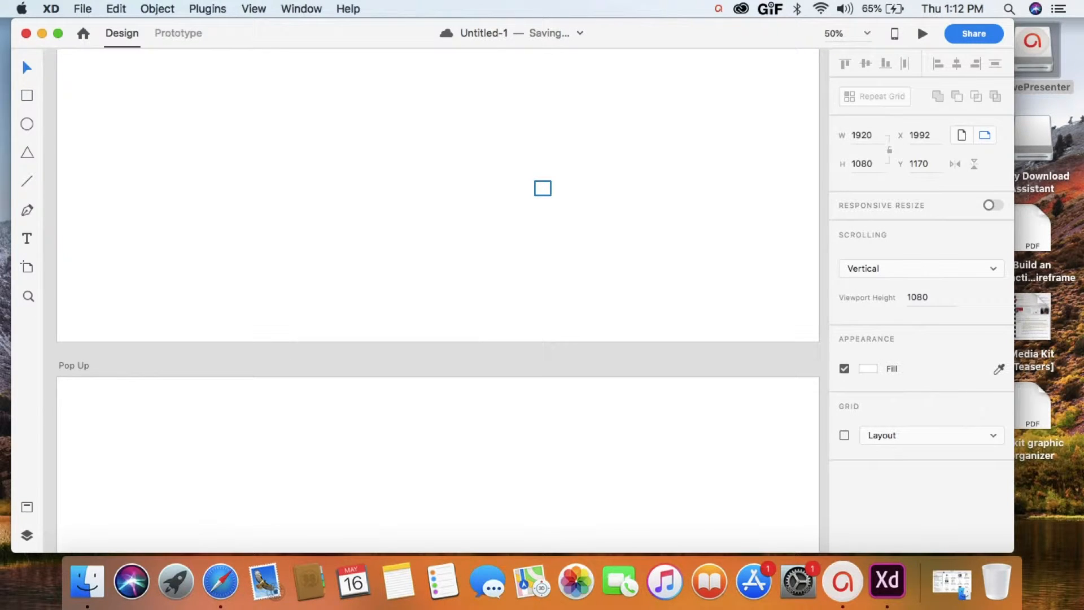
click(116, 9)
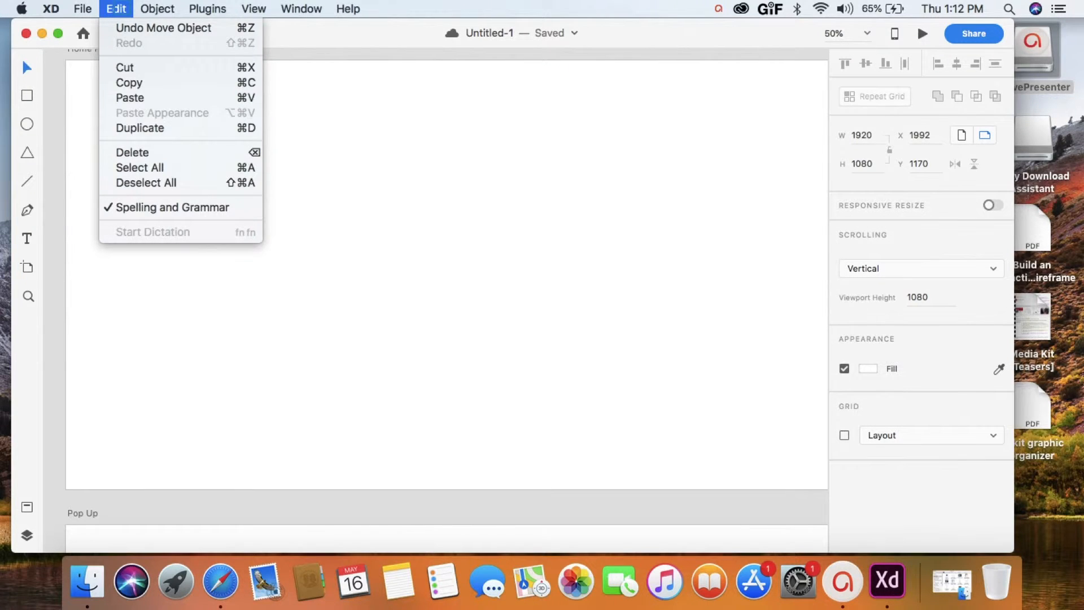
mouse_move(82, 8)
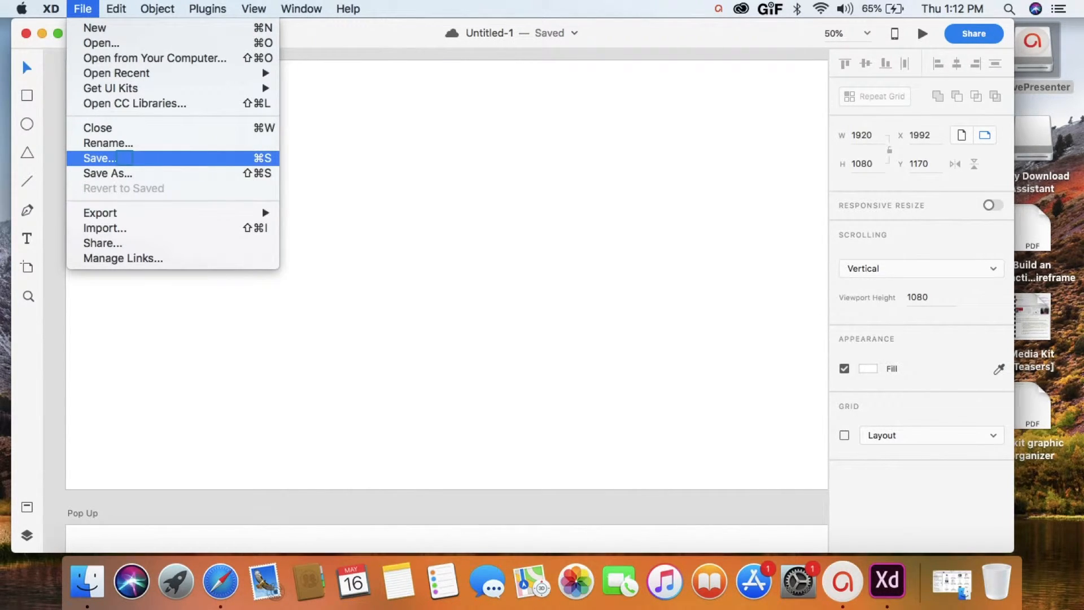
click(124, 158)
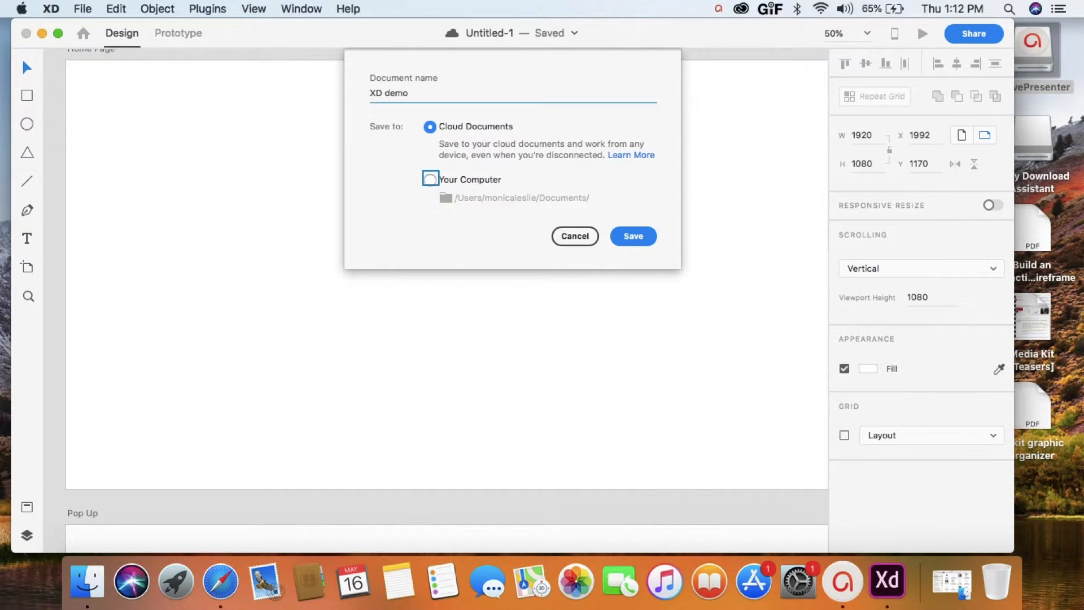
click(430, 179)
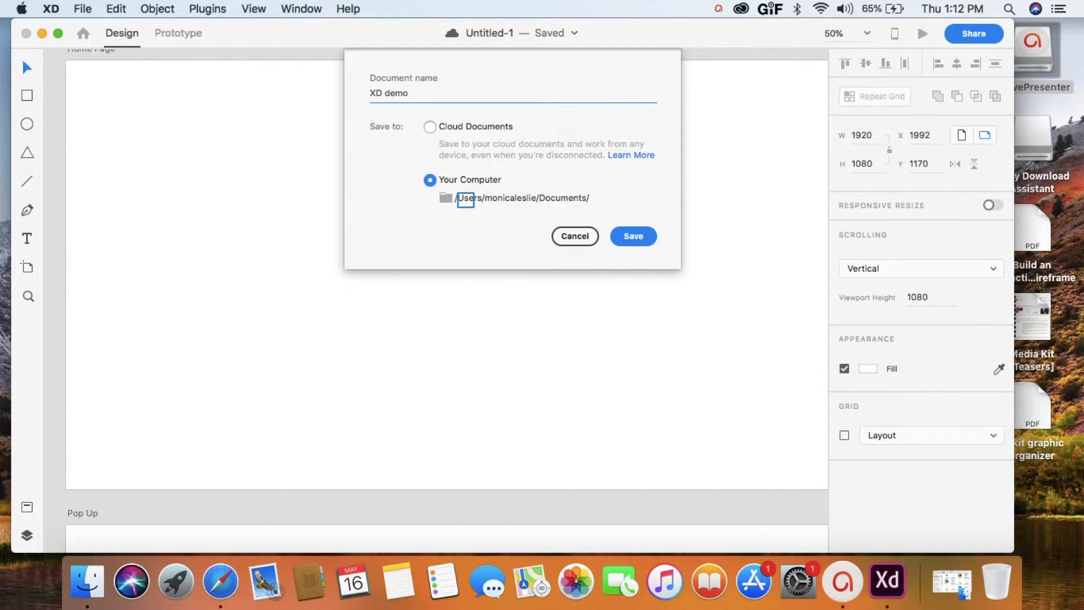
click(465, 199)
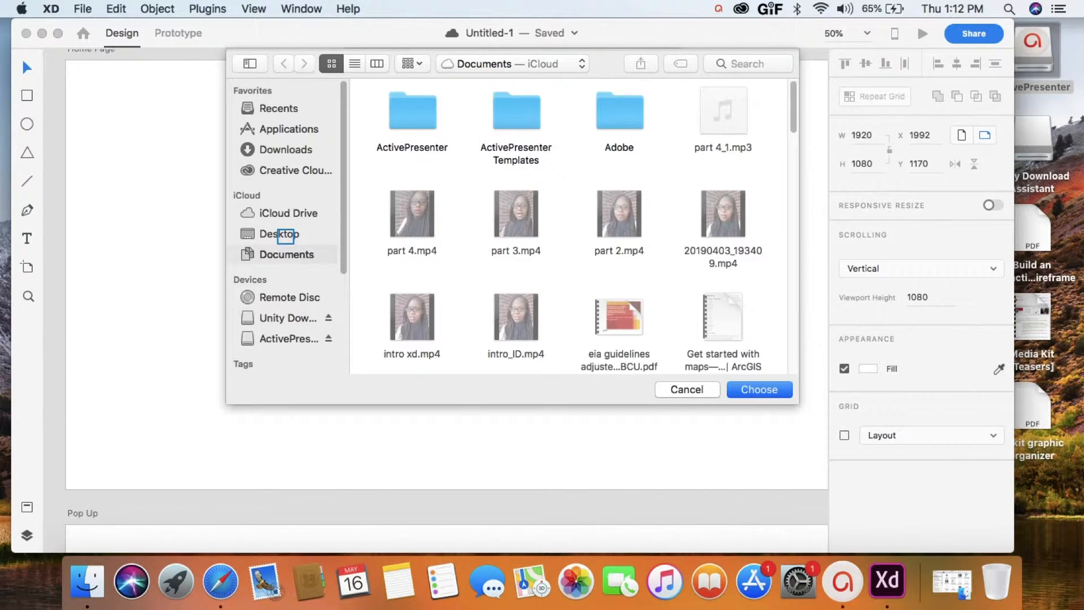
click(285, 234)
click(627, 120)
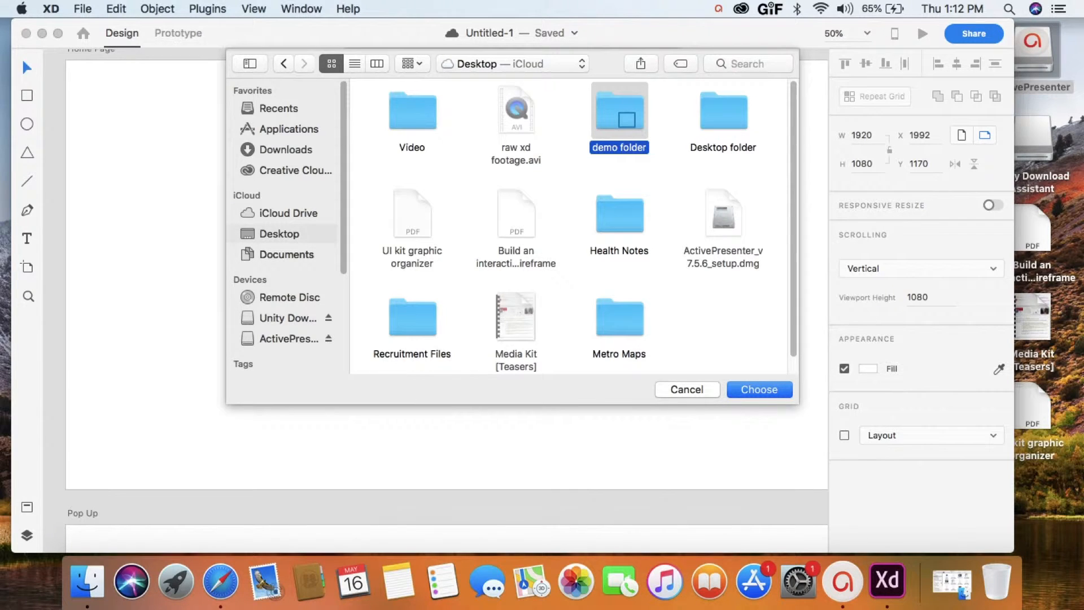
click(758, 390)
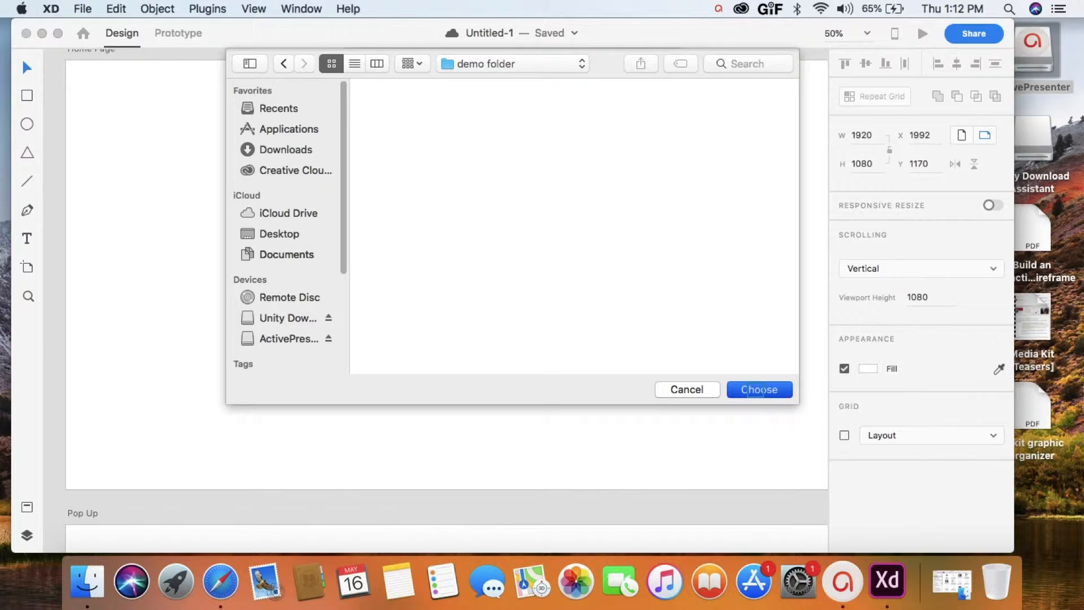
click(758, 389)
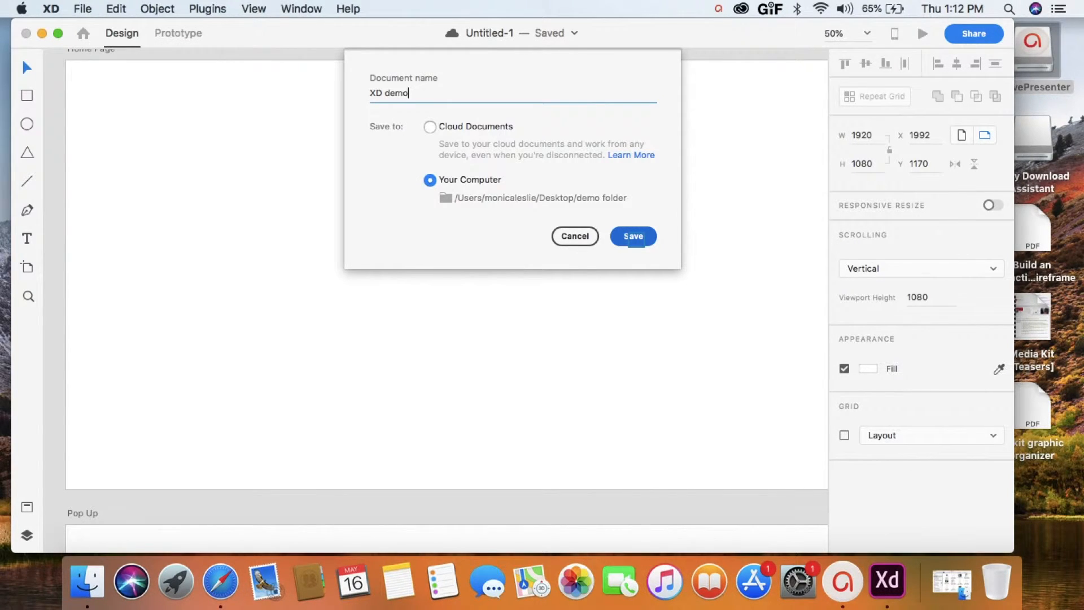
click(633, 237)
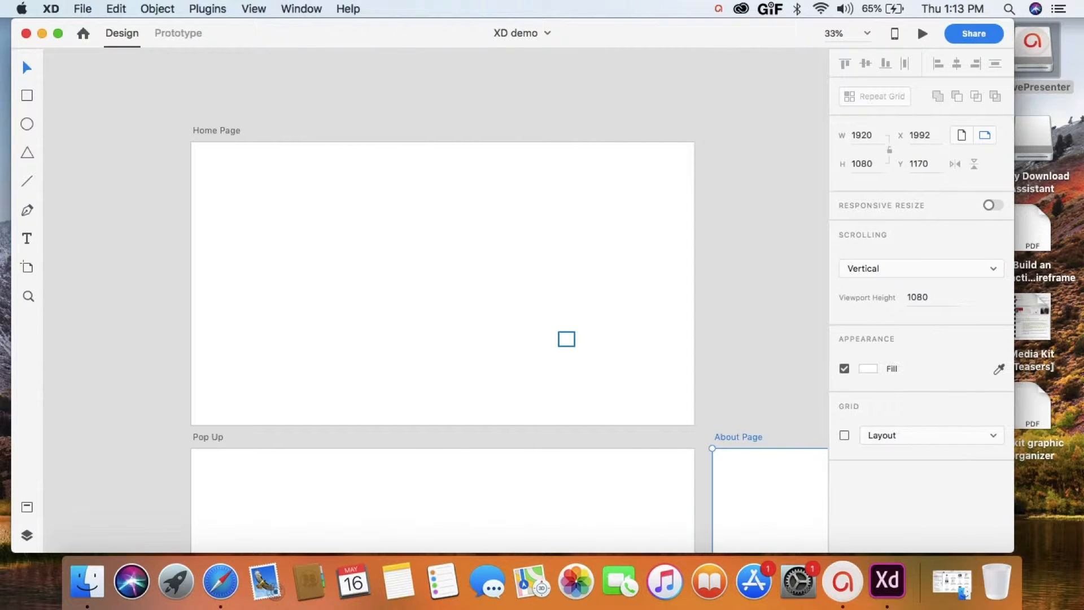
- Draw a wide rectangle about 1568 × 163 px near the upper edge of the Home Page artboard
key(r)
scroll(566, 339, down, 2)
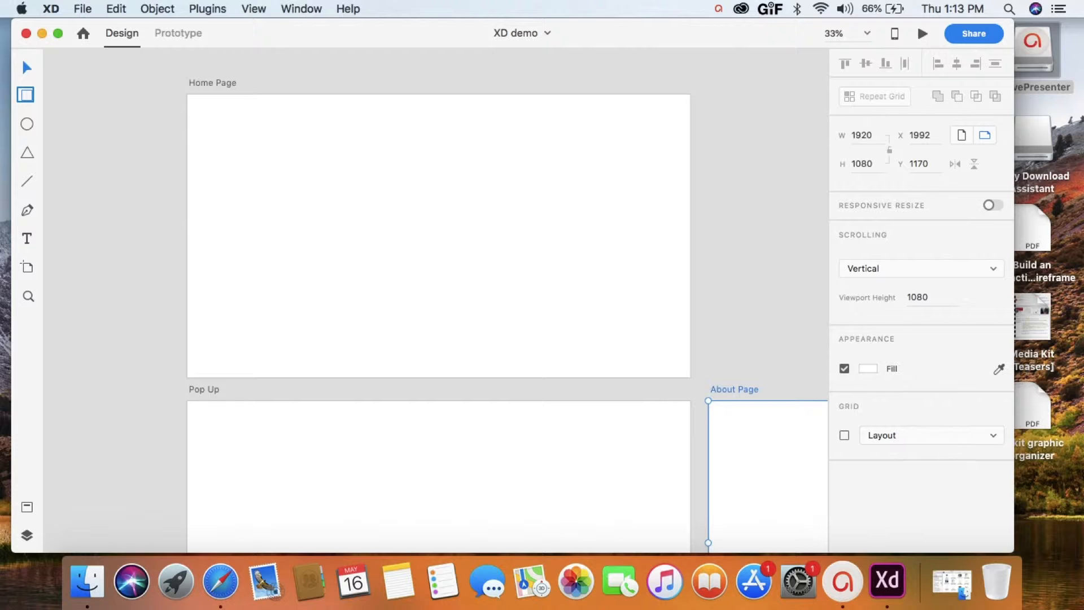
click(26, 94)
drag(206, 119, 629, 162)
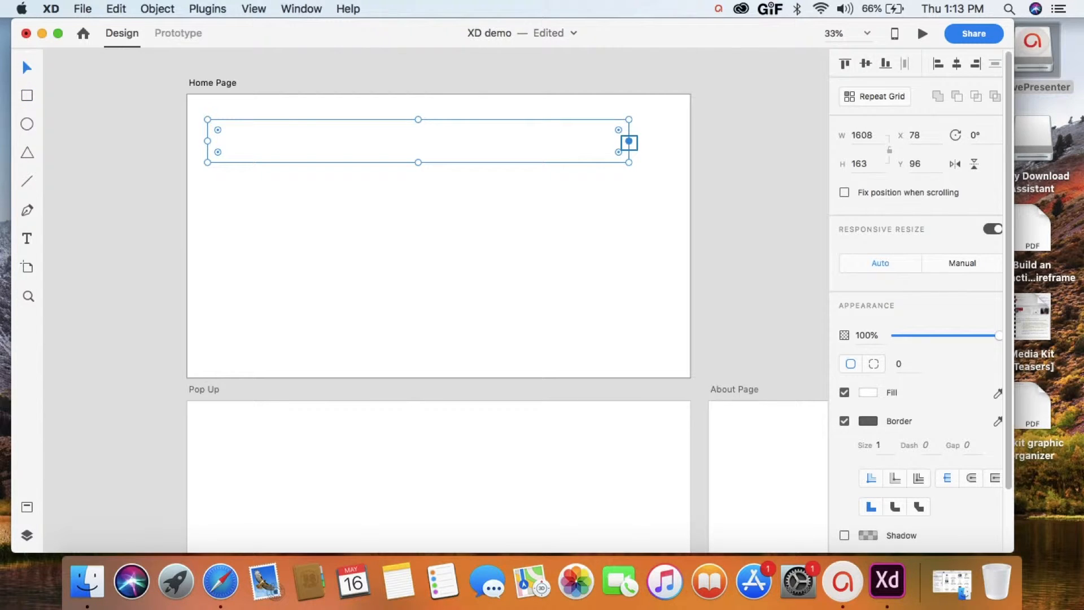
drag(629, 143, 619, 142)
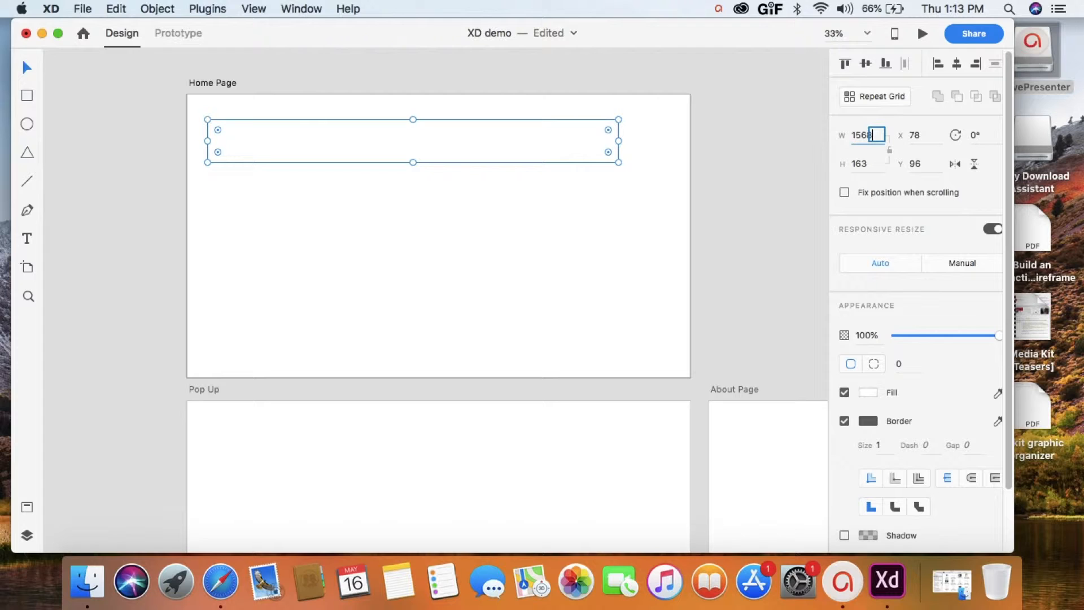
- Set the rectangle's width to 1600 and its height to 200
text(1600)
click(868, 165)
text(200)
key(Return)
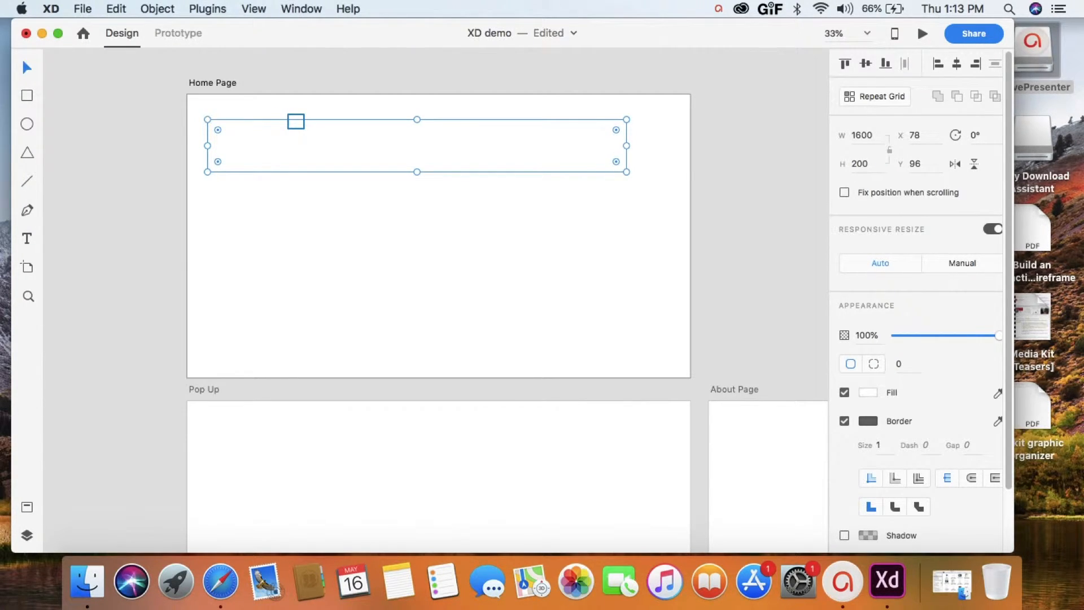
- Center the rectangle horizontally on the Home Page at X 160 and set its Y position to 75
drag(296, 121, 317, 120)
click(919, 163)
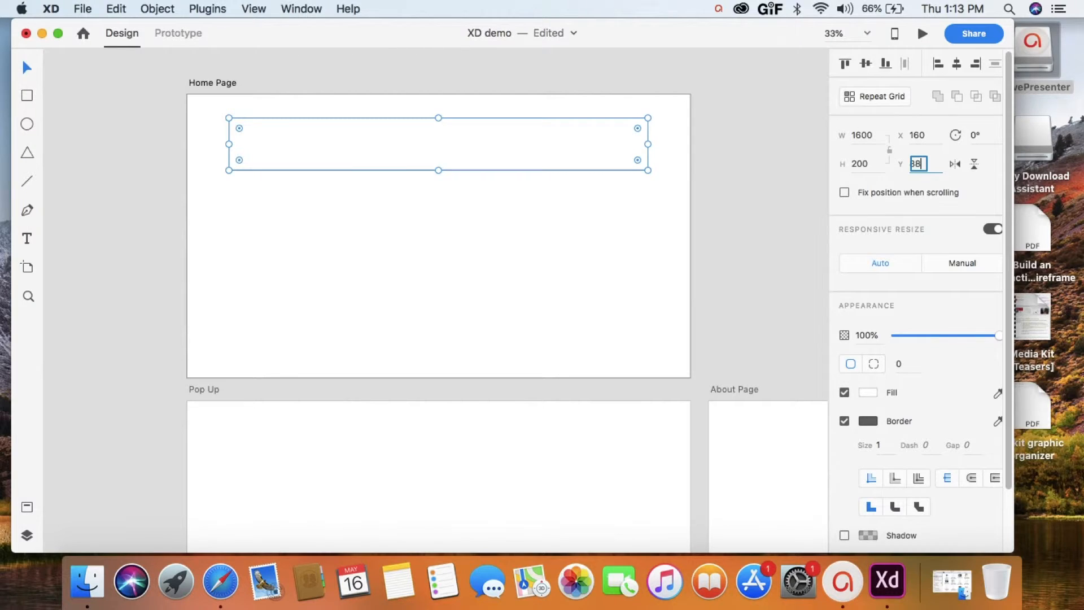
text(75)
- Duplicate the rectangle below the original at about X 152, Y 305, and stretch the copy to a height of about 282
right_click(322, 215)
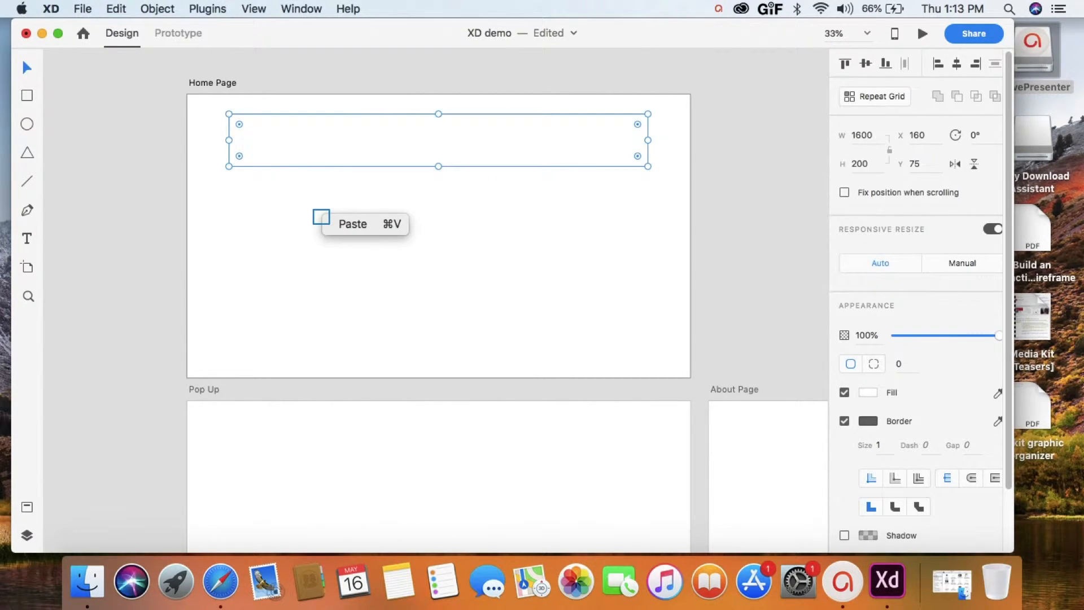
click(321, 217)
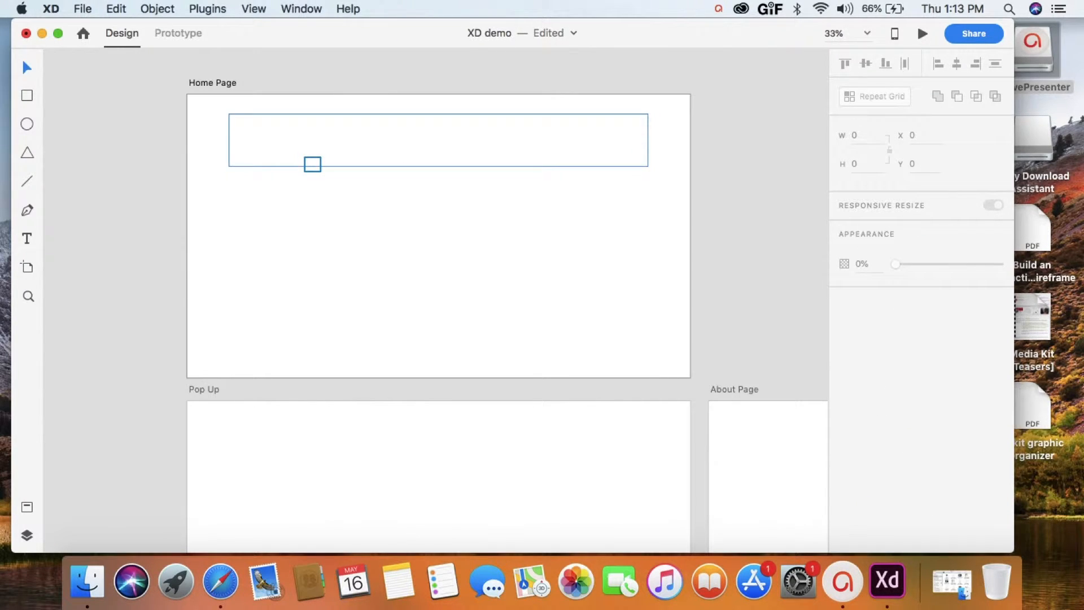
click(312, 163)
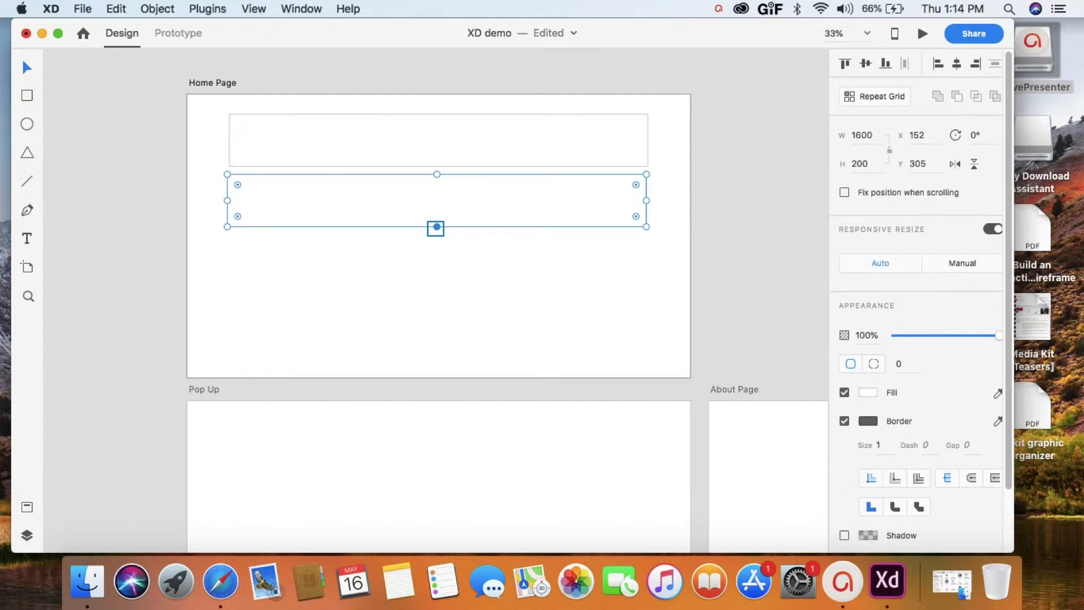
drag(436, 228, 437, 248)
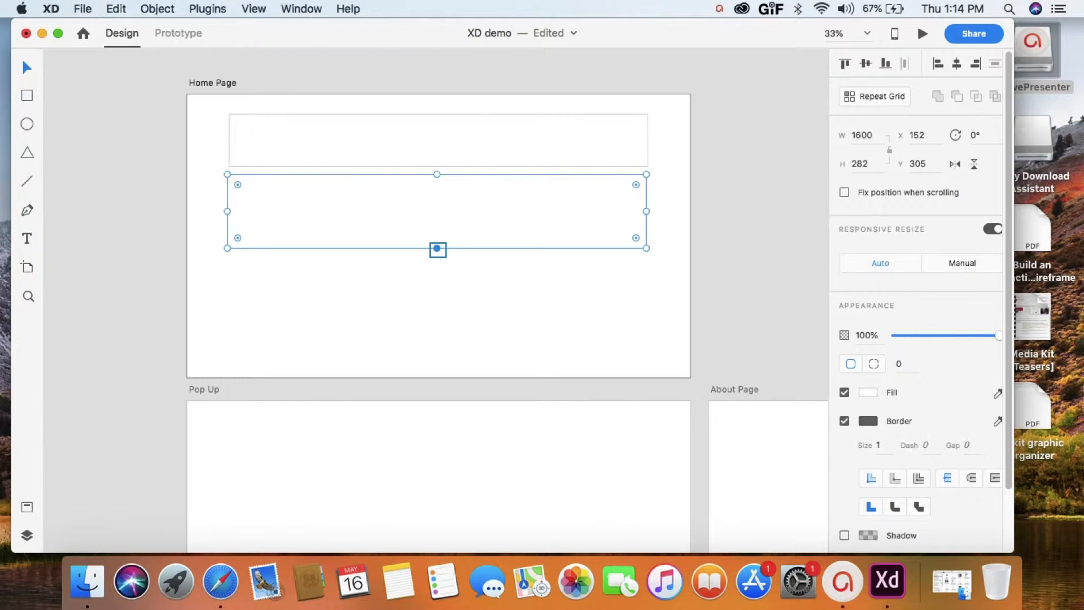
- Stretch the second rectangle to a height of about 483 and place a copy of the first rectangle beneath it at about Y 818
drag(438, 249, 438, 301)
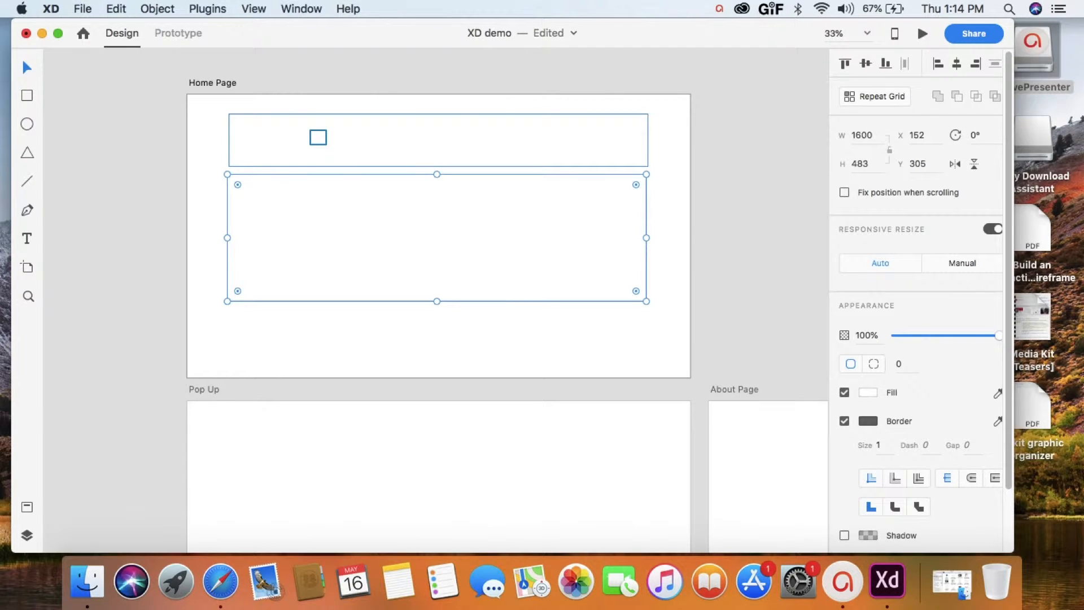
right_click(317, 137)
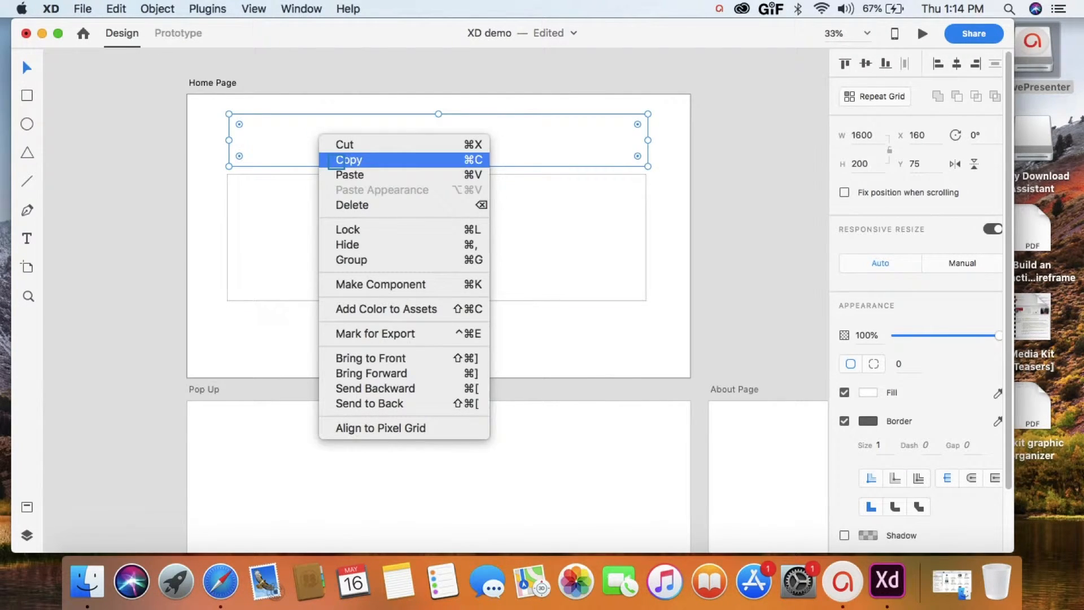
click(336, 160)
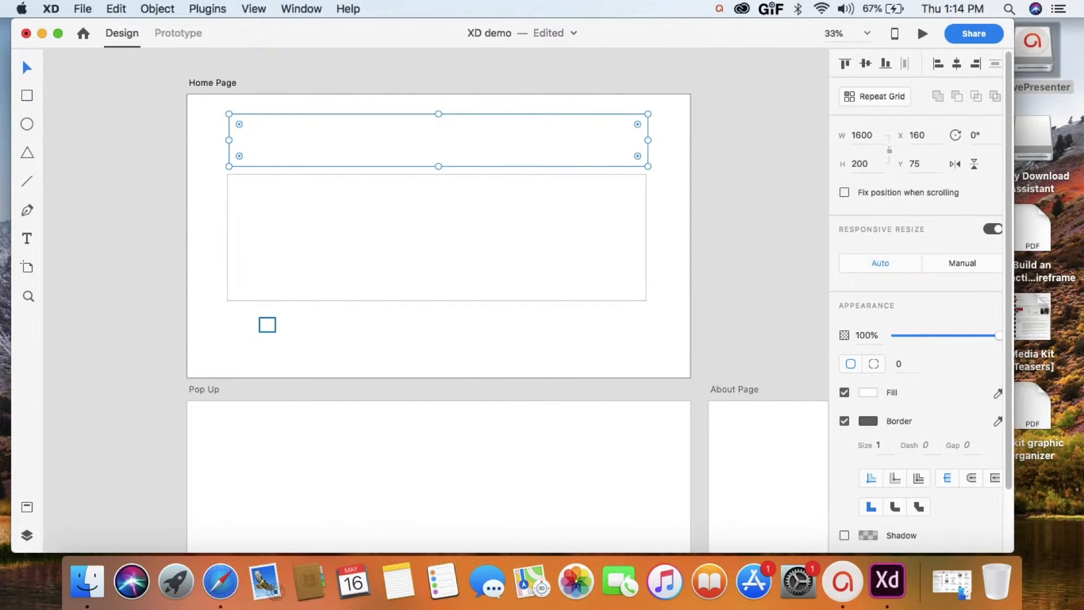
right_click(268, 321)
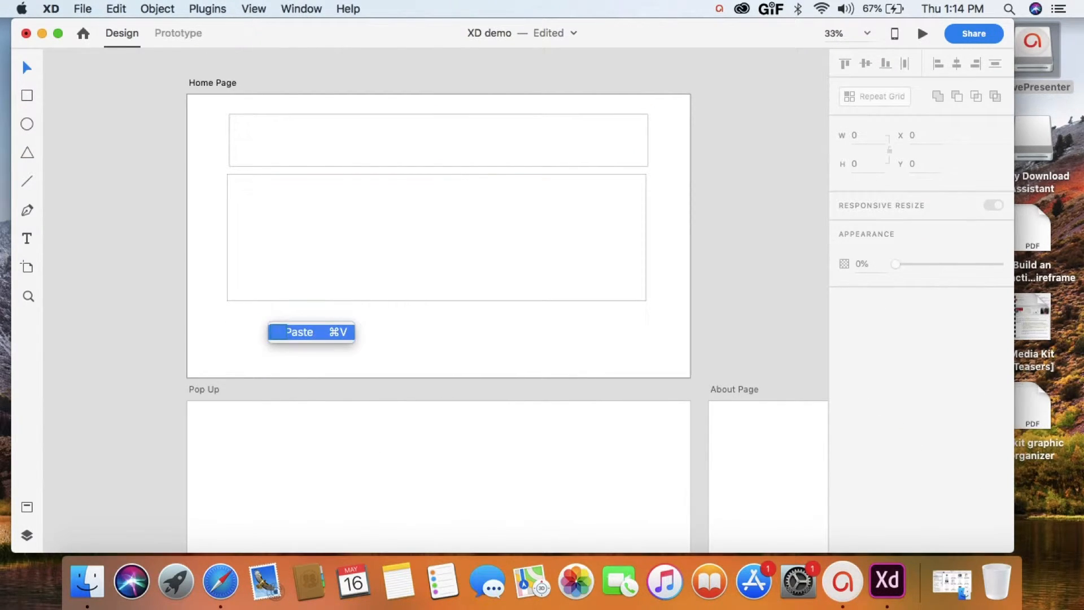
click(299, 332)
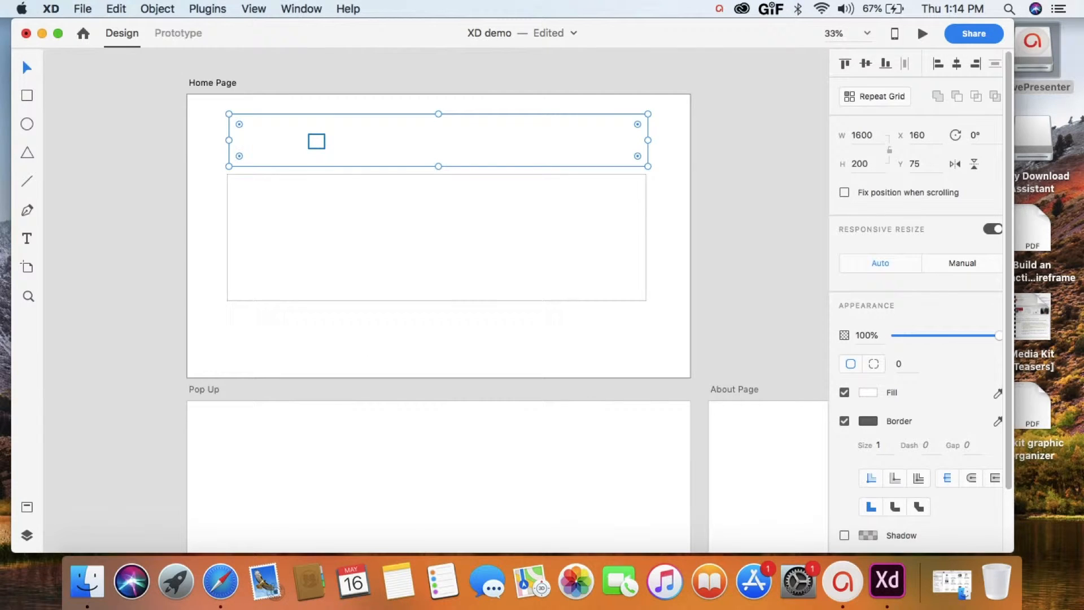
drag(317, 141, 316, 336)
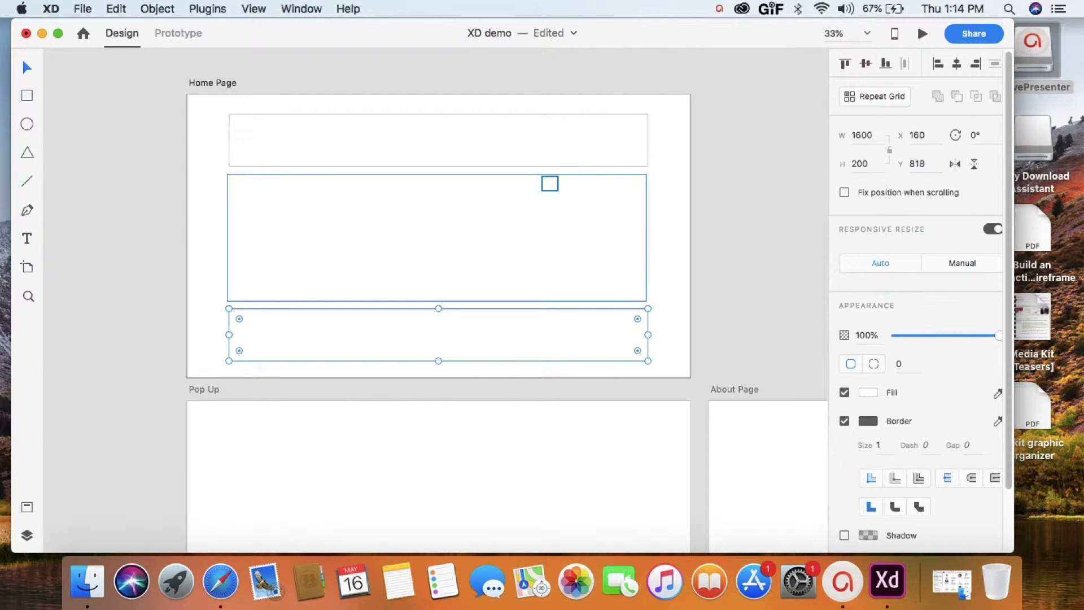
- Align the right edges of the three Home Page rectangles and distribute them with equal vertical spacing
click(550, 184)
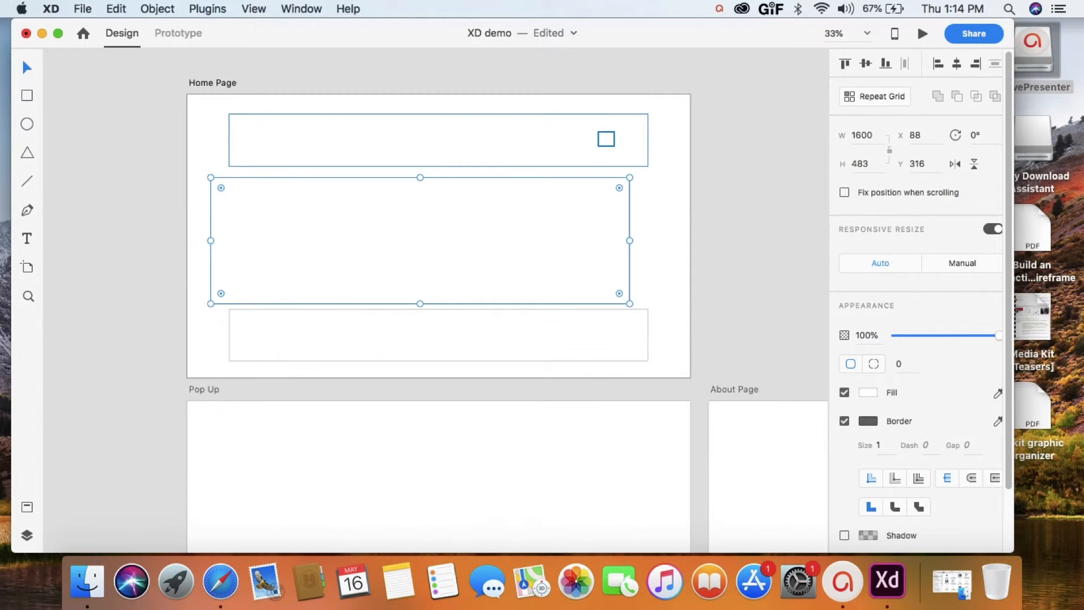
click(607, 139)
right_click(603, 195)
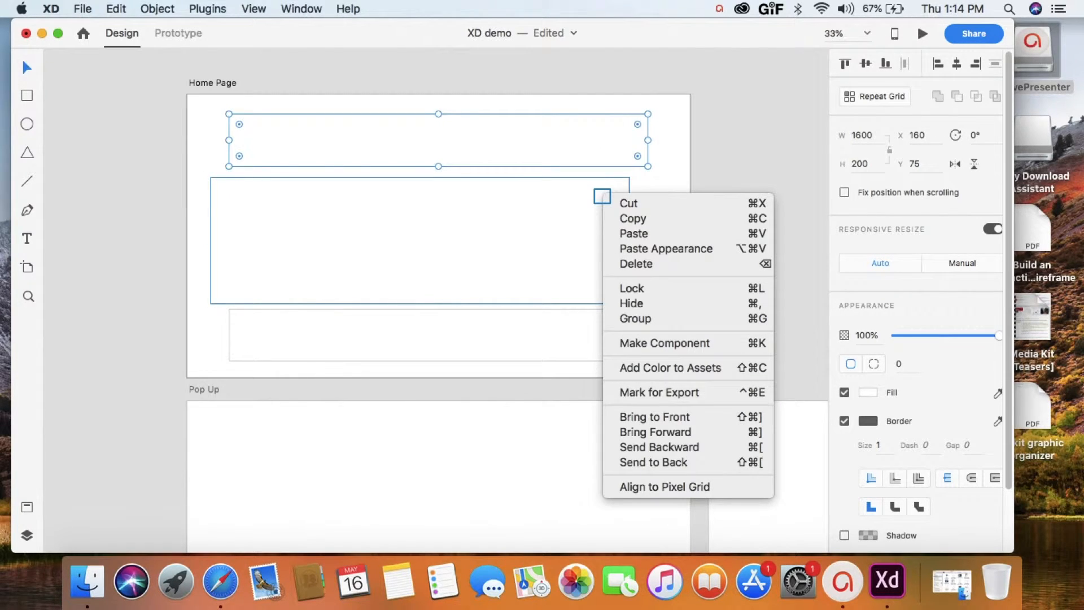
shift+click(602, 196)
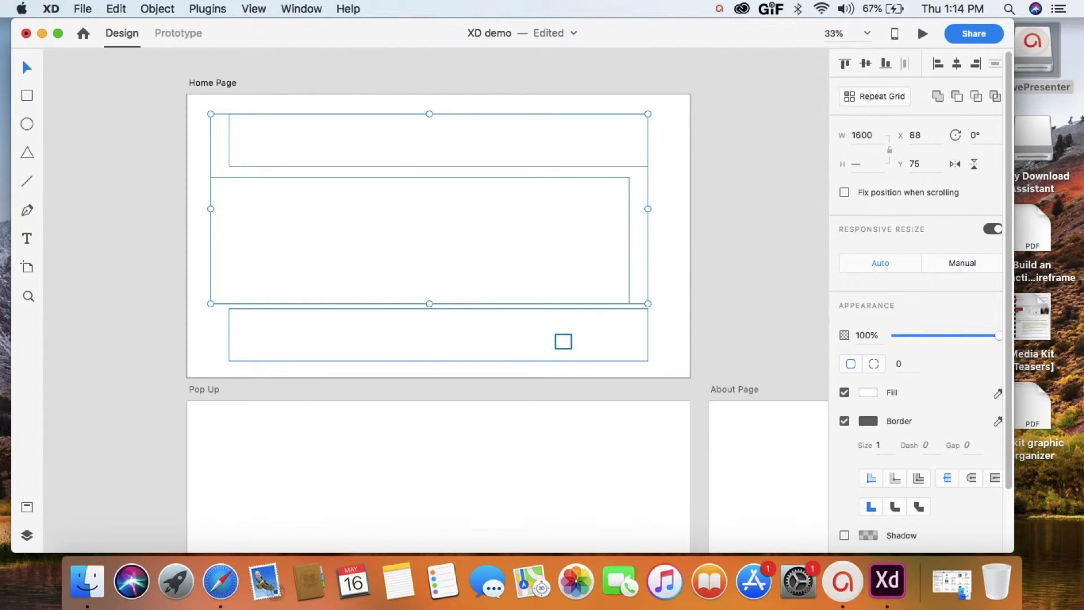
shift+click(563, 341)
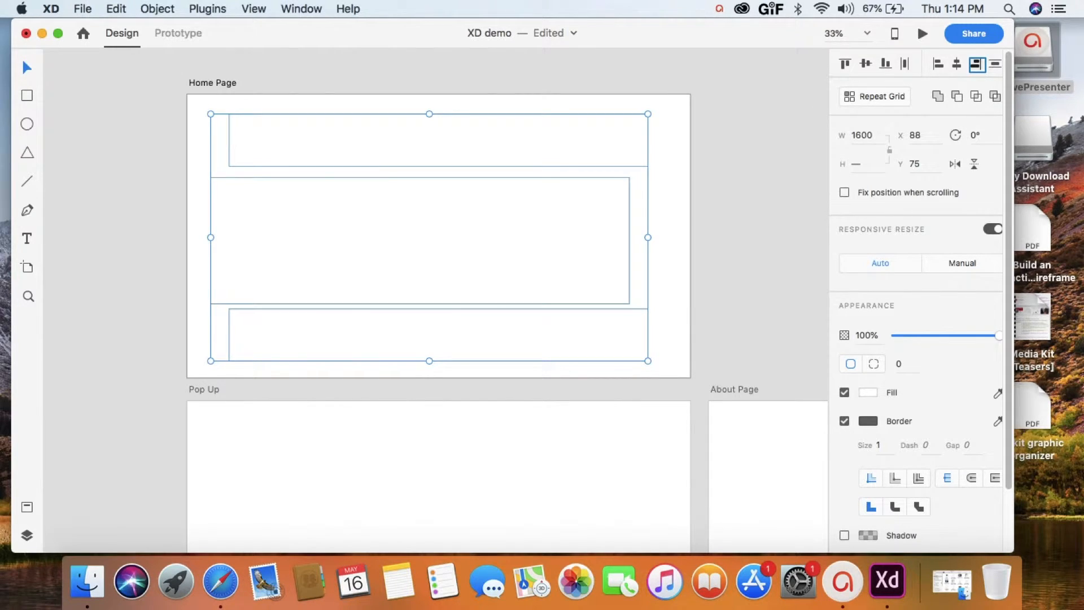
click(977, 65)
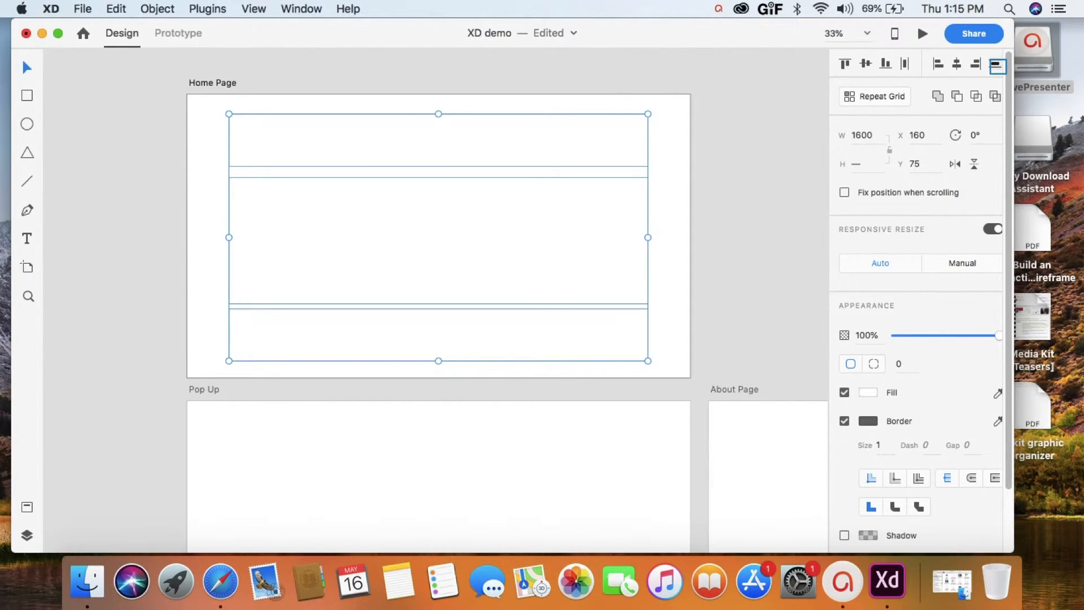
click(996, 66)
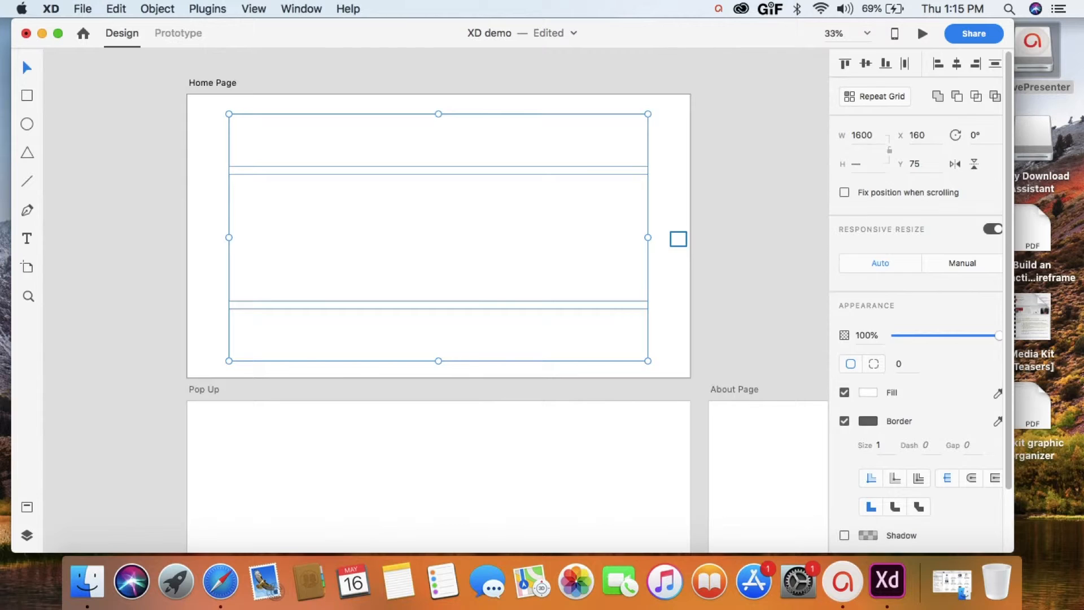
click(678, 238)
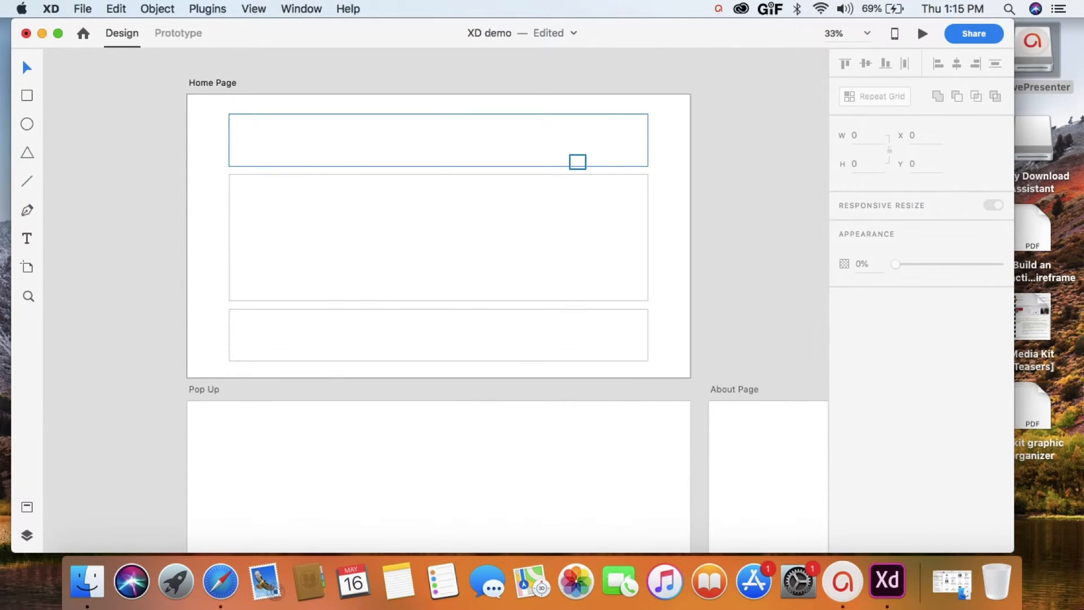
- Set the border size of all three Home Page rectangles to 3
click(577, 162)
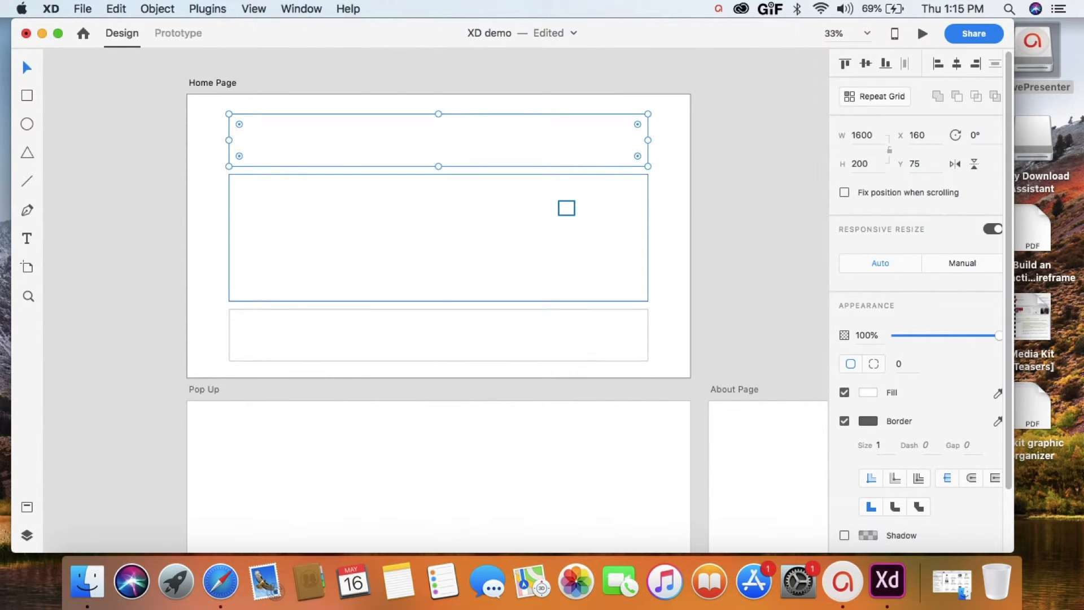
shift+click(566, 207)
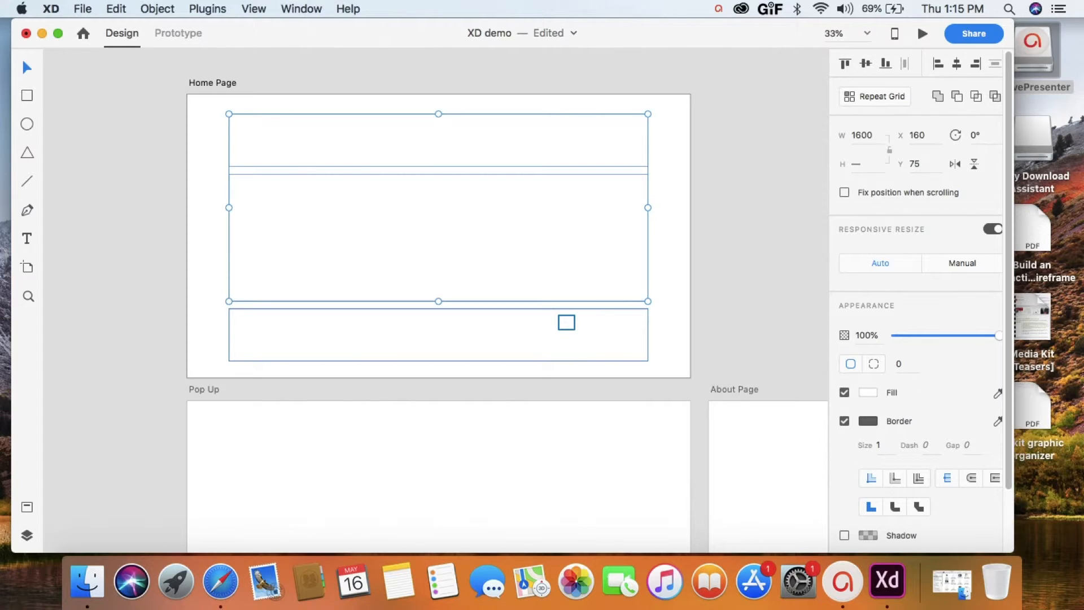
shift+click(566, 322)
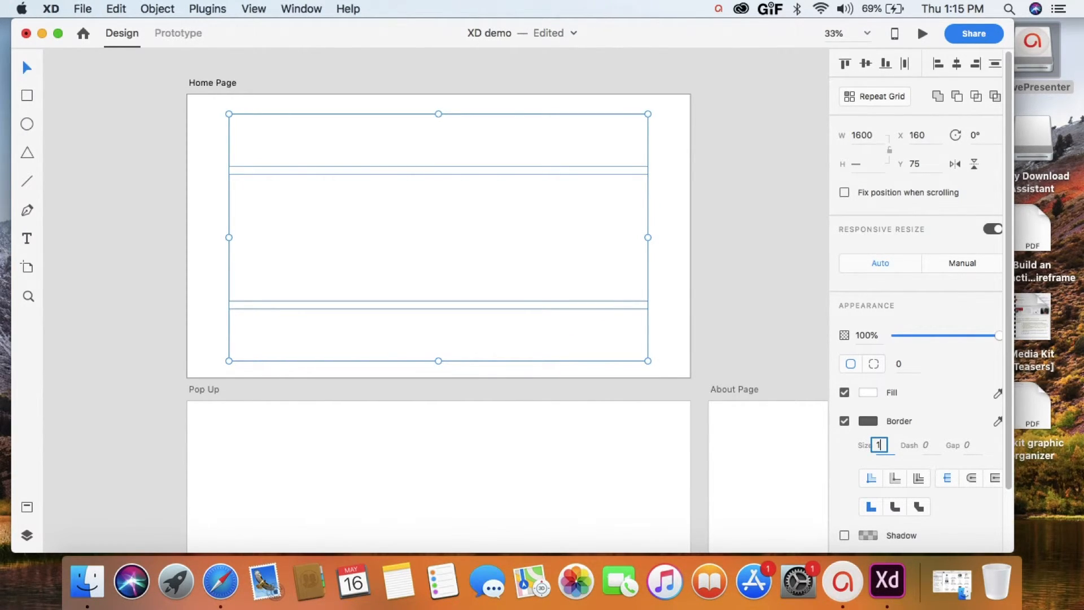
text(3)
- Group the three rectangles and nudge the group up to Y 69 on the Home Page
right_click(606, 248)
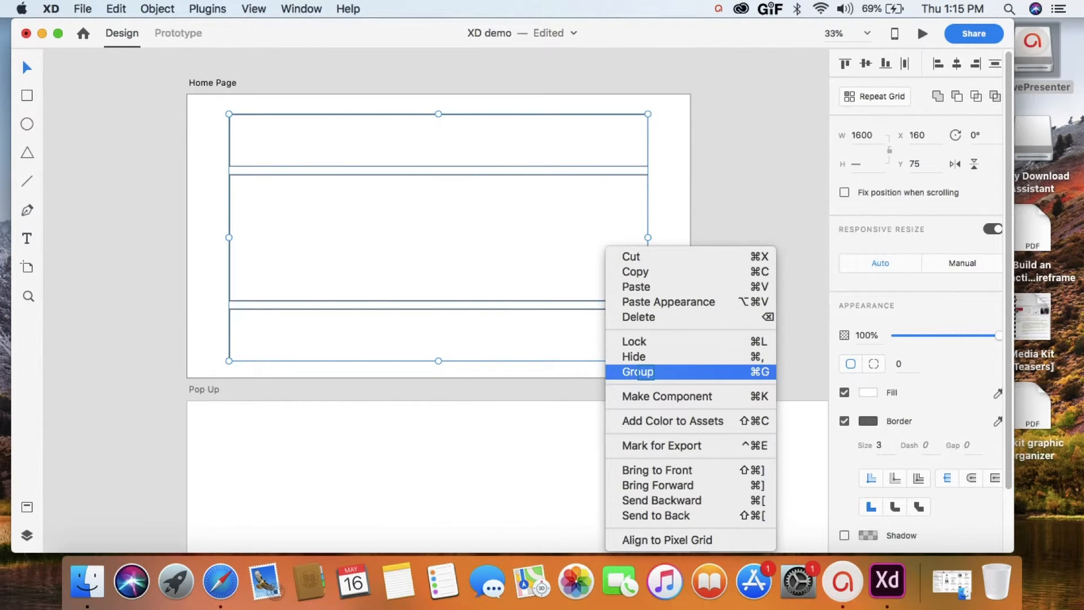
click(638, 372)
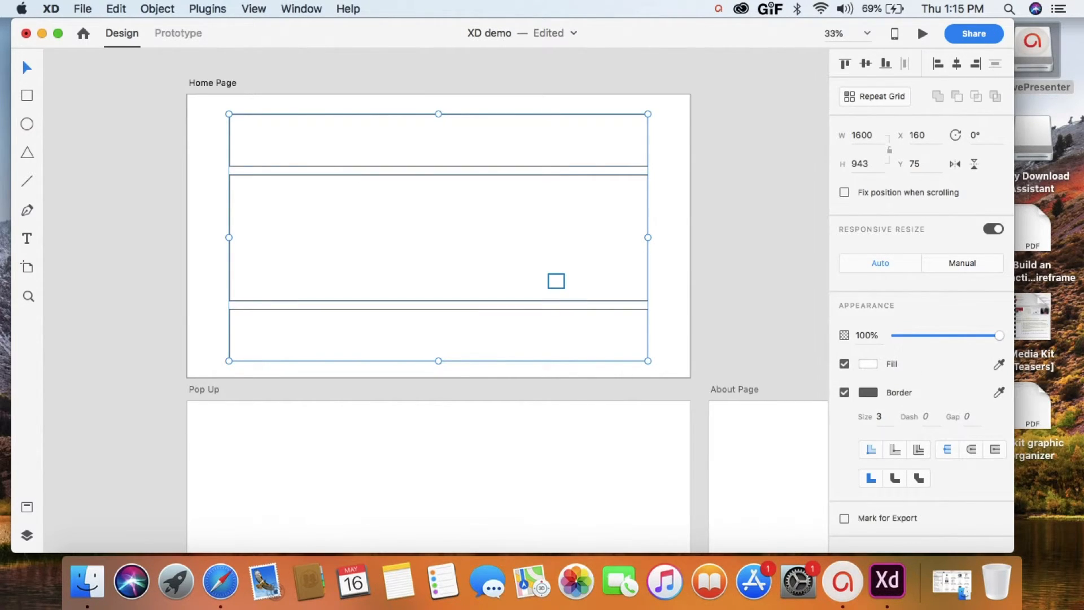
key(Up)
key(Up)
key(Up)
key(Up)
key(Up)
key(Up)
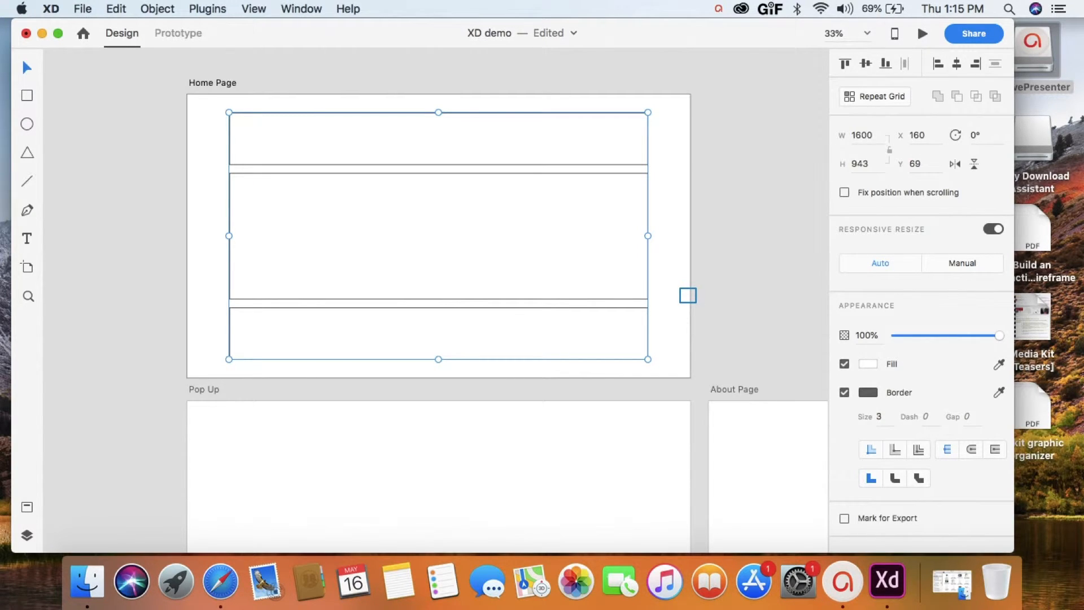
- Add the text "Header" inside the uppermost rectangle and enlarge it to a font size of about 61
key(t)
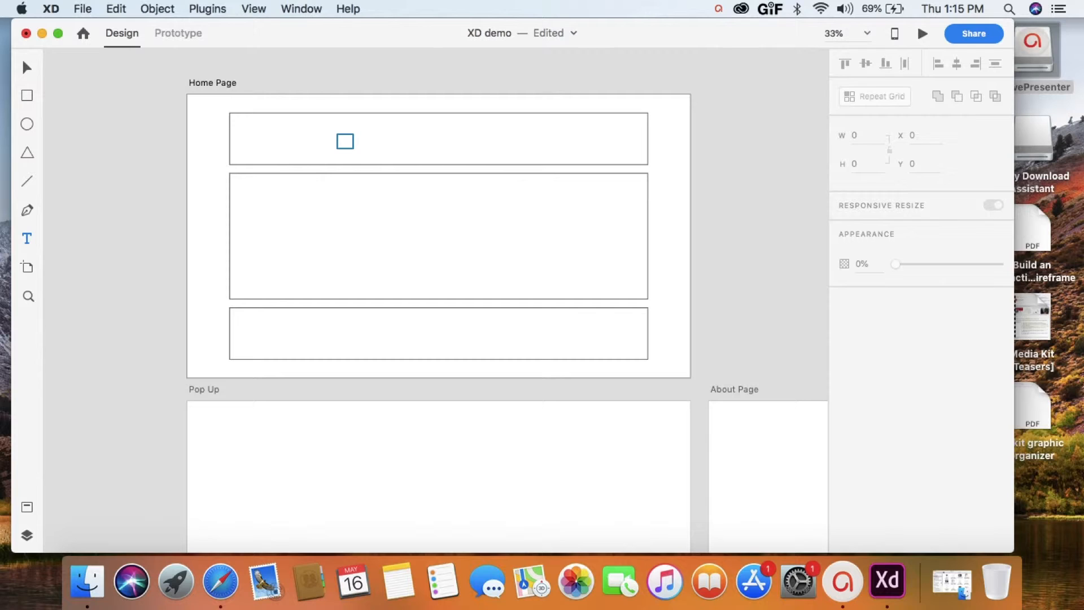
click(345, 141)
text(Header)
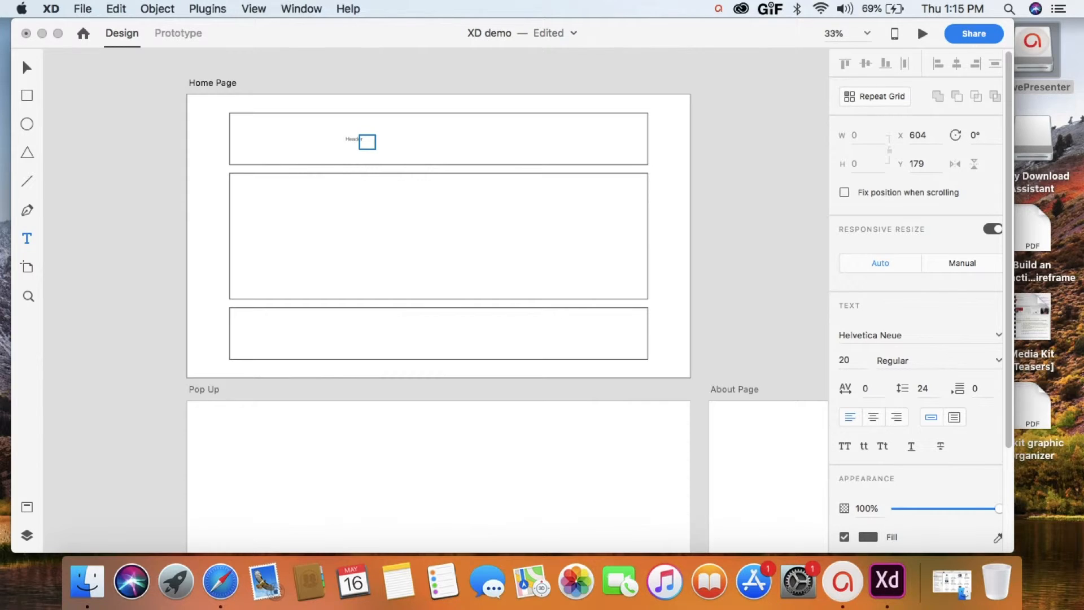
click(367, 142)
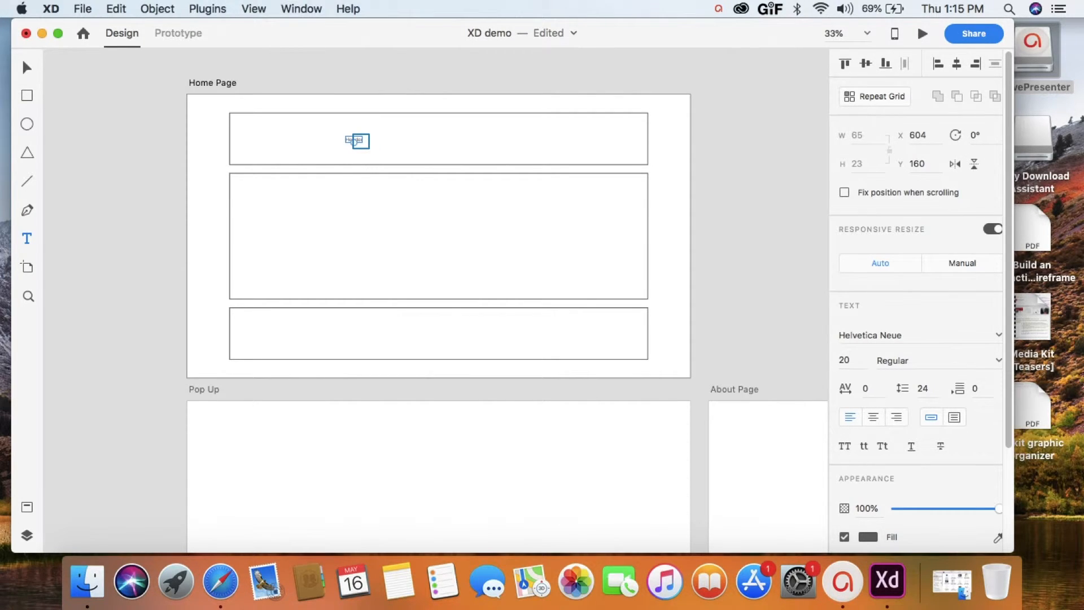
double_click(349, 141)
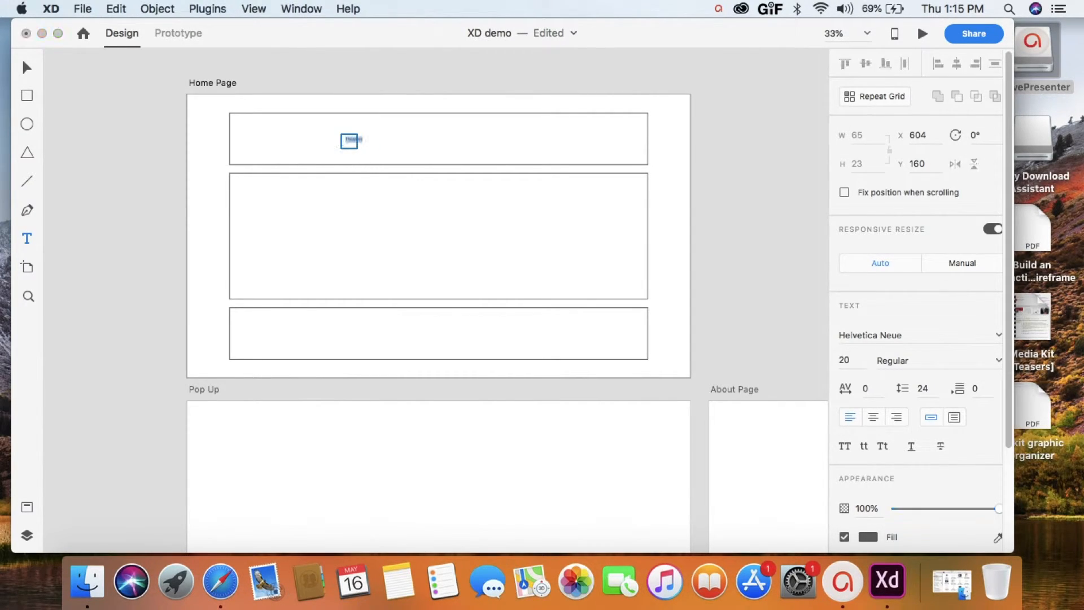
click(26, 69)
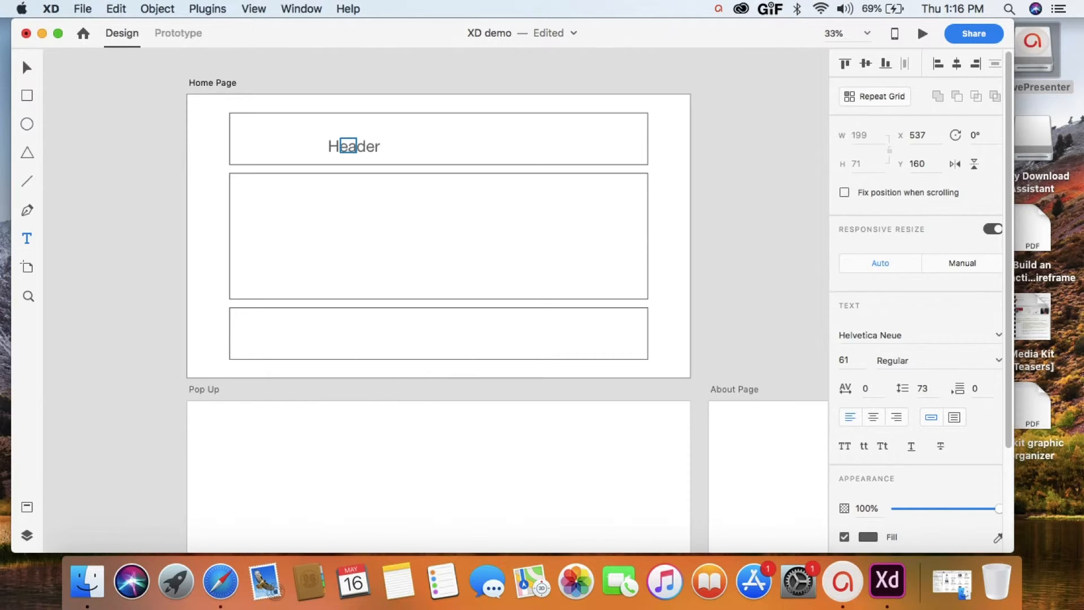
- Try the Impact font on the Header text and settle on Arial
double_click(348, 146)
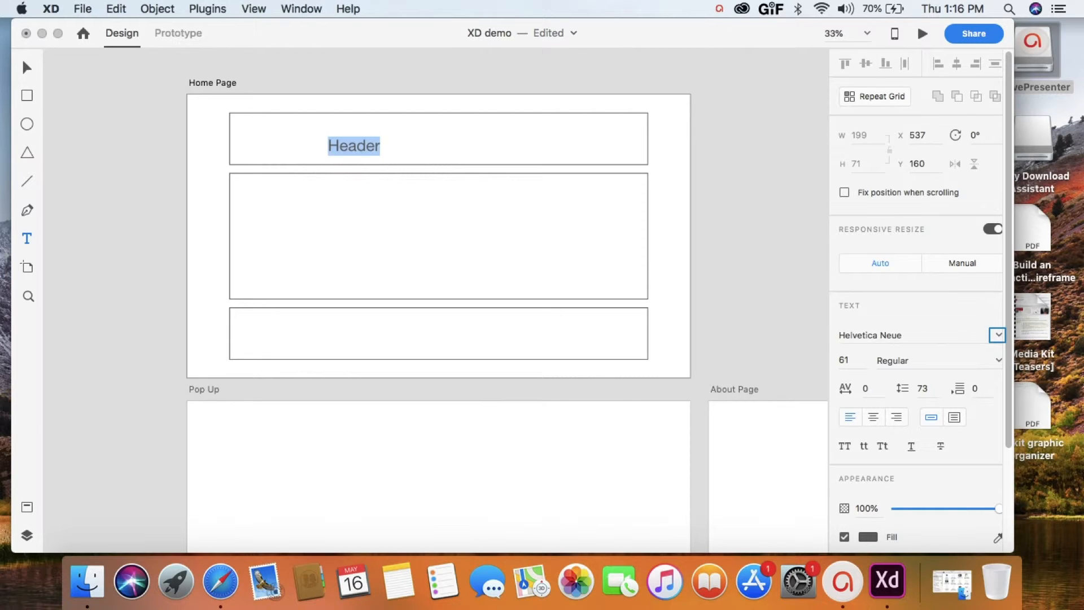
click(998, 335)
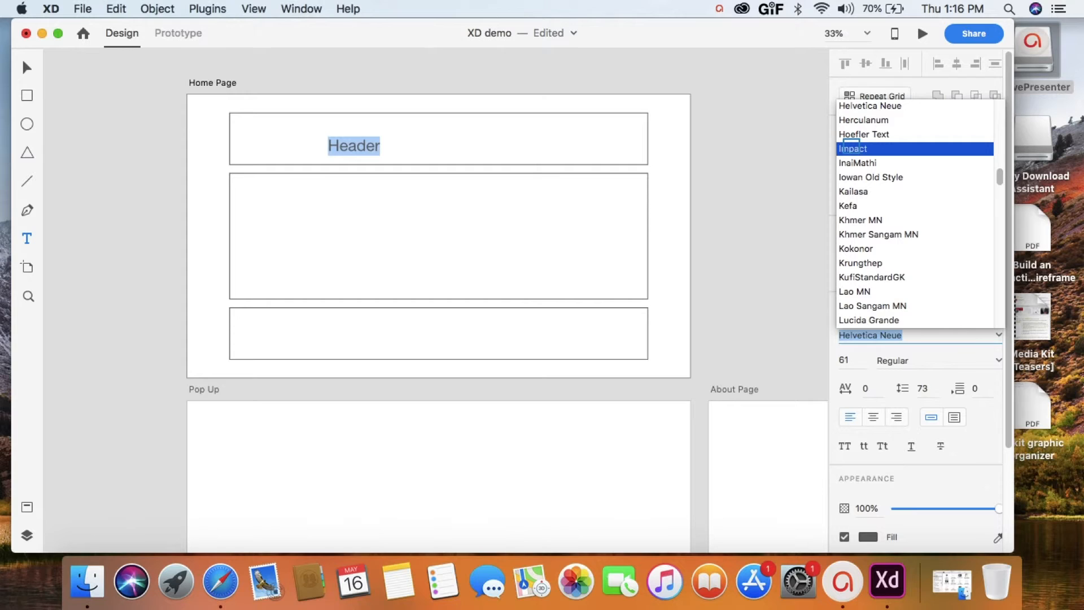
click(852, 148)
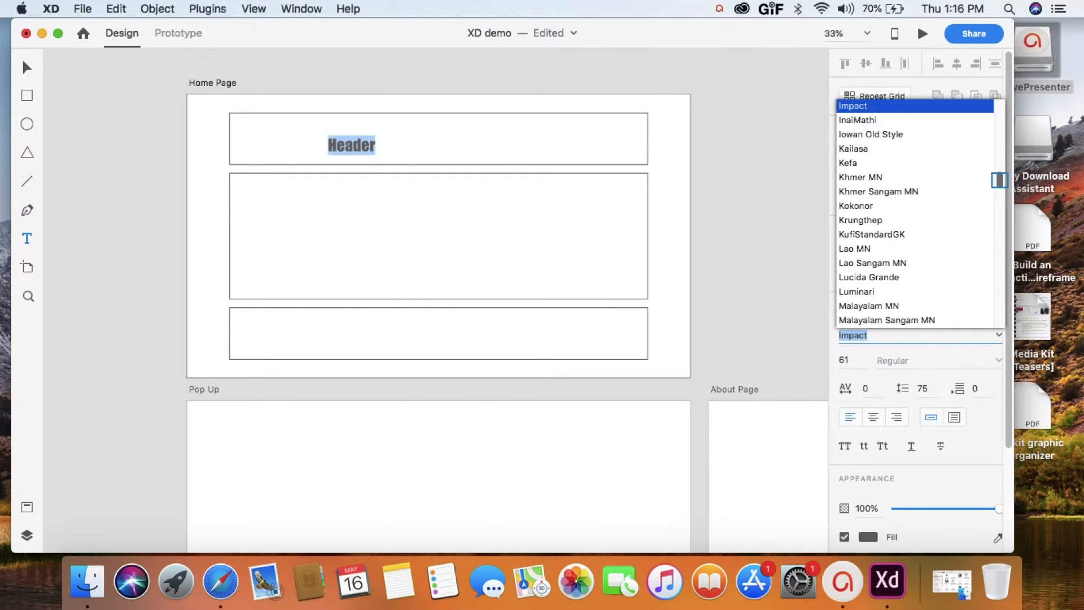
drag(999, 180, 997, 125)
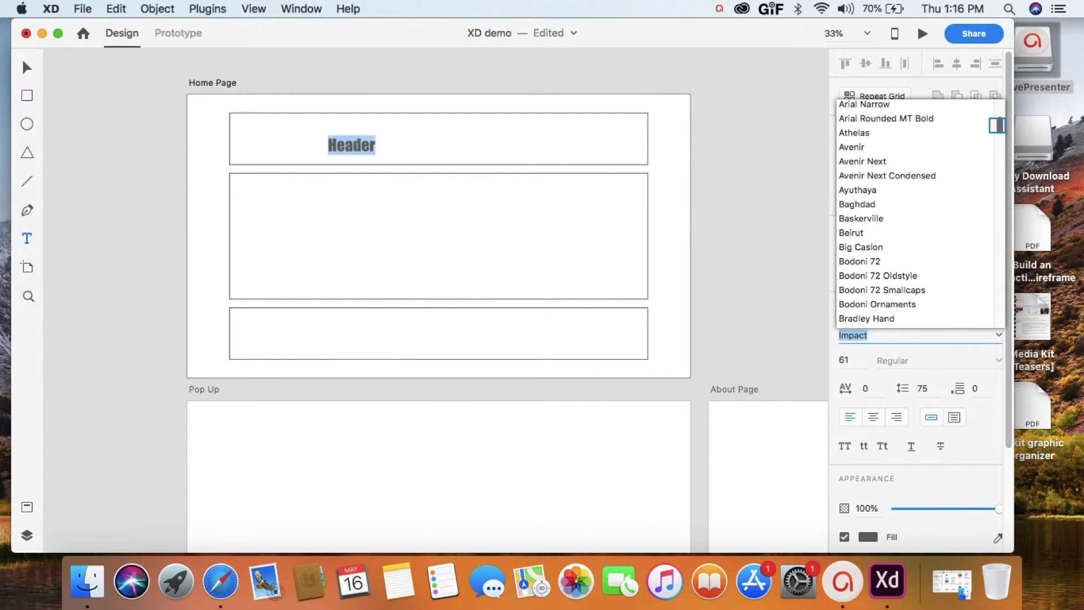
drag(998, 125, 998, 121)
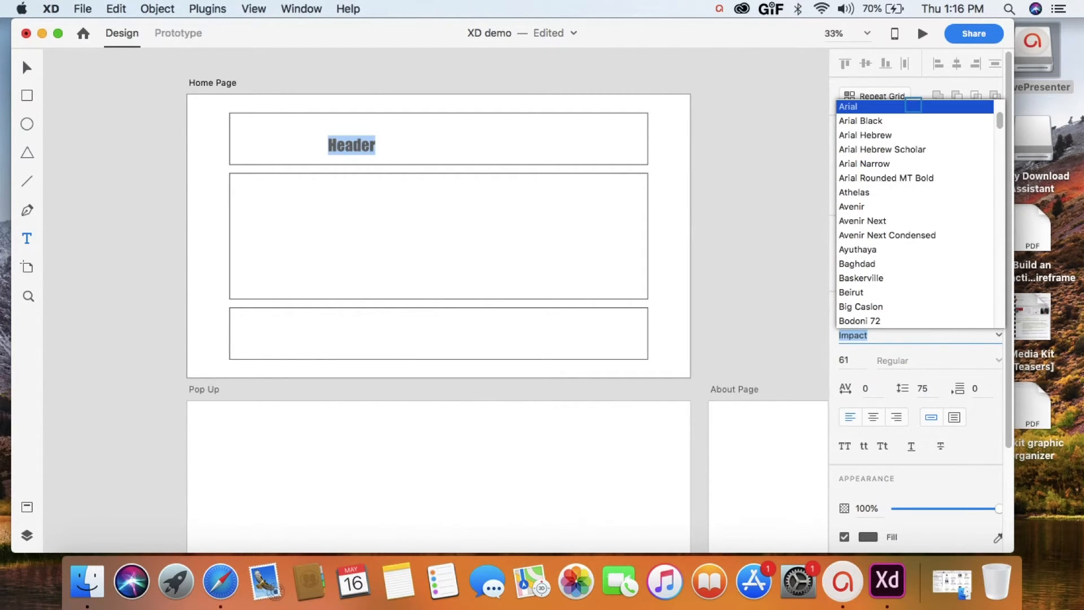
click(913, 106)
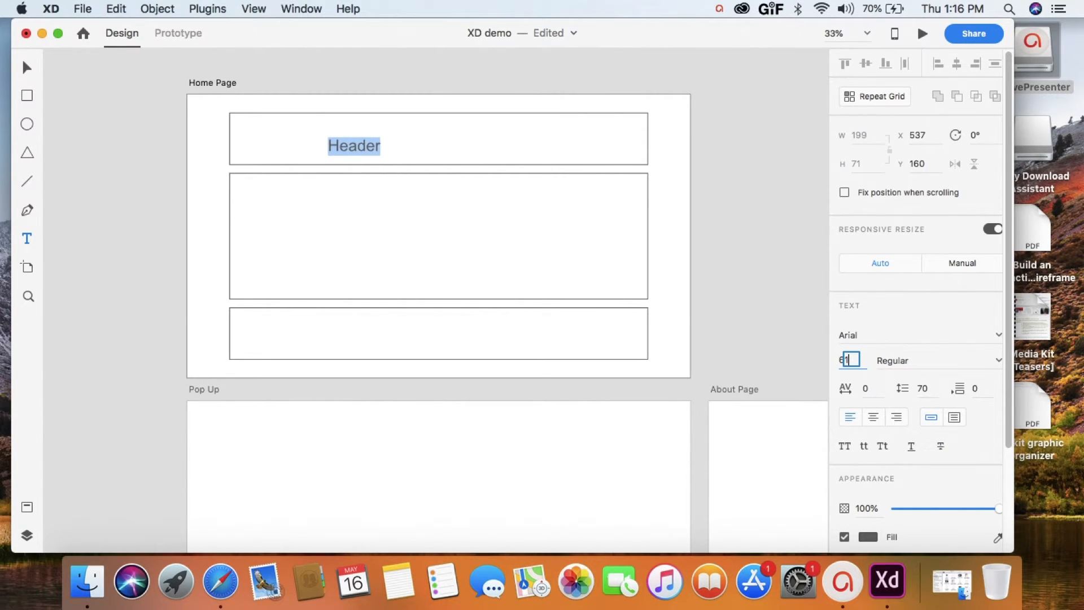
- Set the Header text's font size to 65 and its character spacing to 24
key(BackSpace)
text(5)
key(Tab)
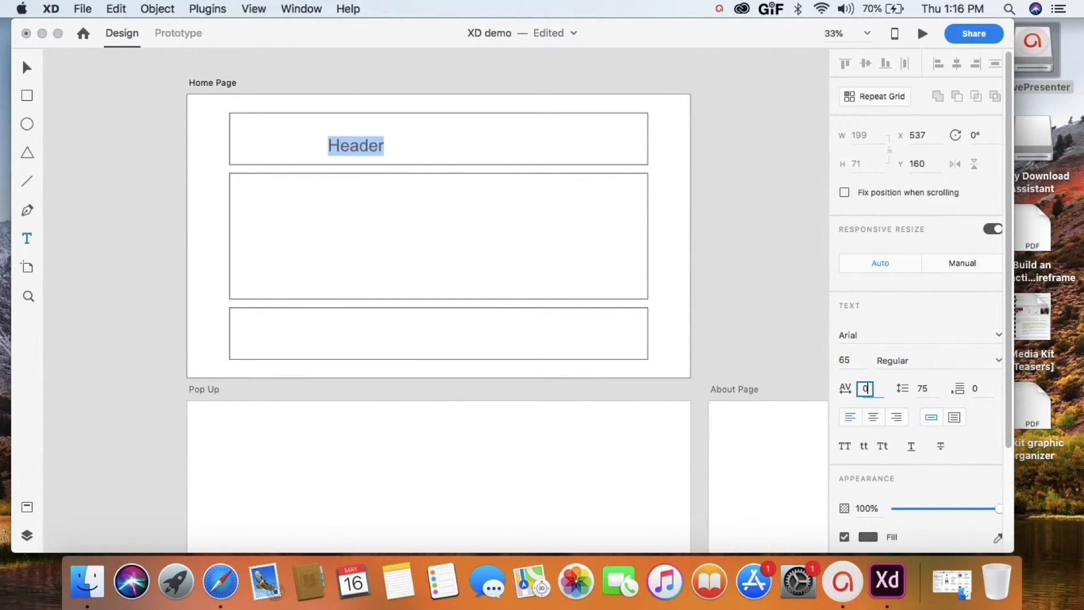
key(BackSpace)
text(2)
text(12)
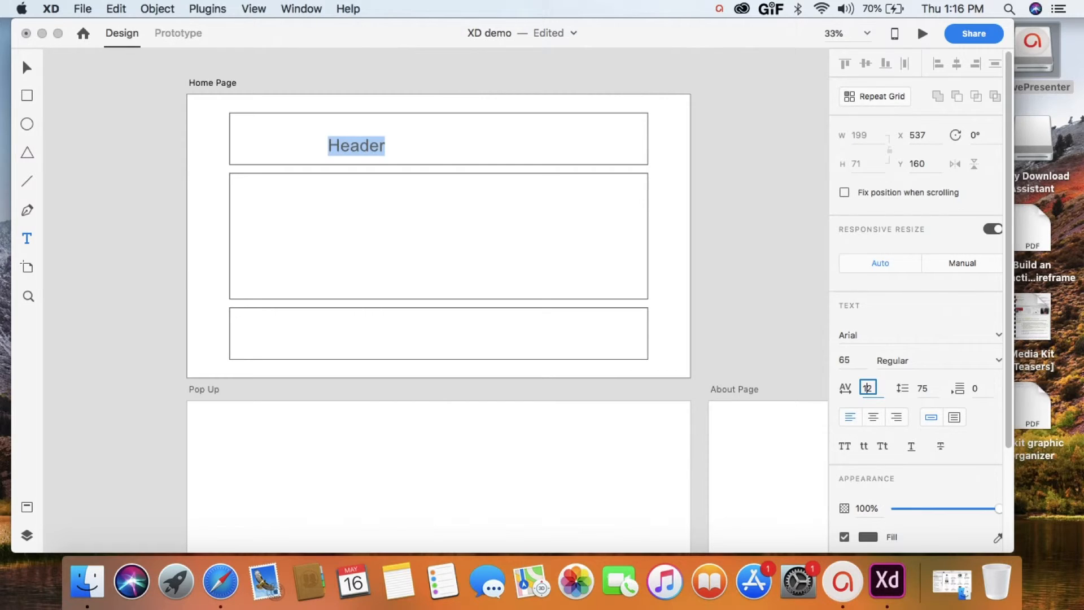
text(4)
key(Return)
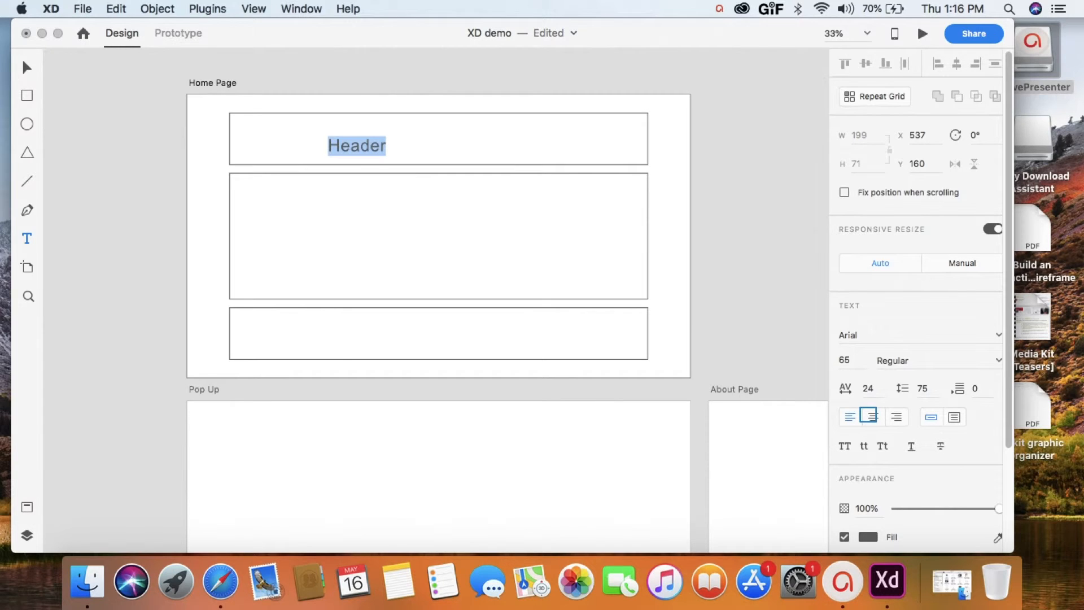
- Center-align the Header text, finish editing it and return to the Select tool
click(870, 416)
key(Escape)
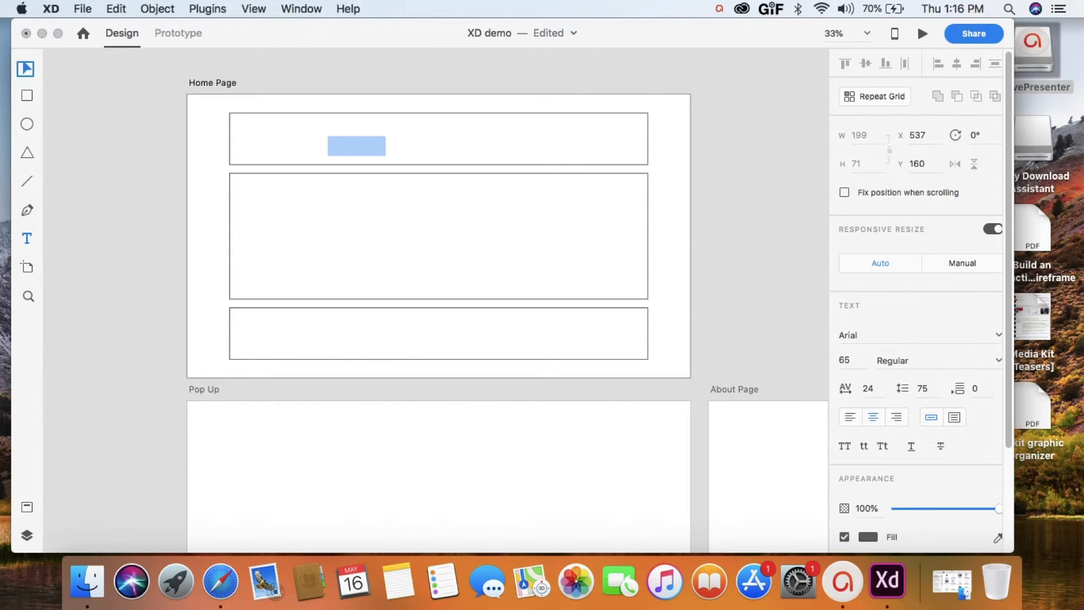
click(25, 69)
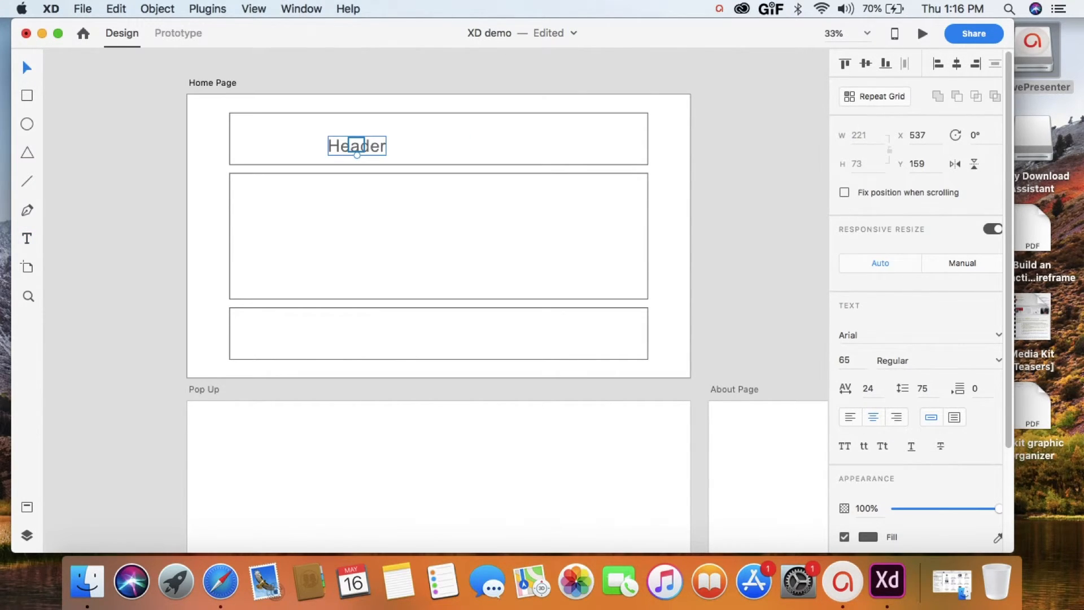
- Center the Header text in the uppermost rectangle and place a copy of it in the middle rectangle
drag(356, 144, 438, 140)
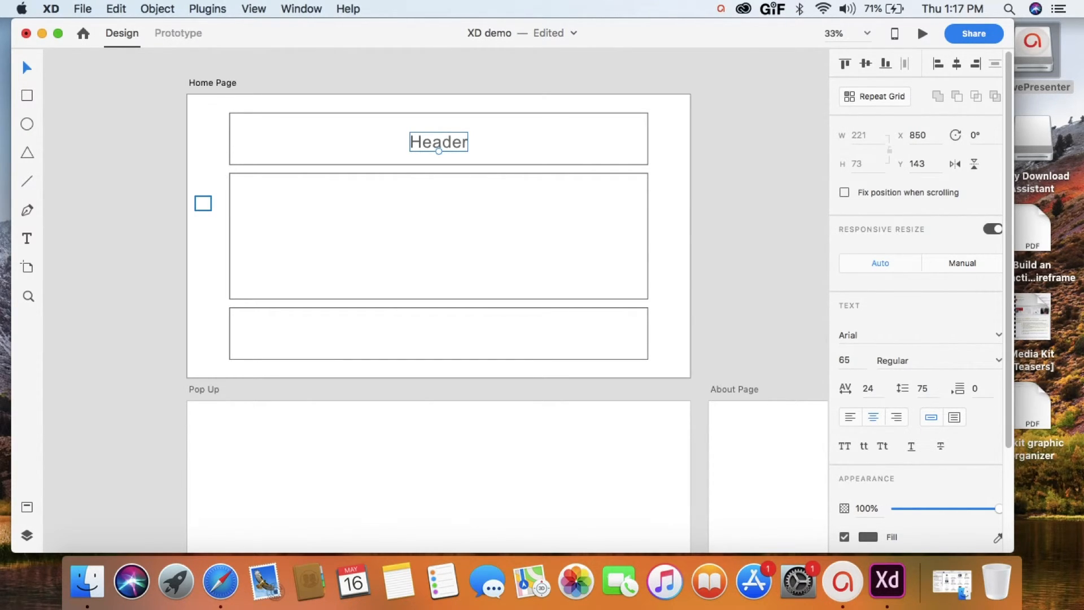
click(203, 203)
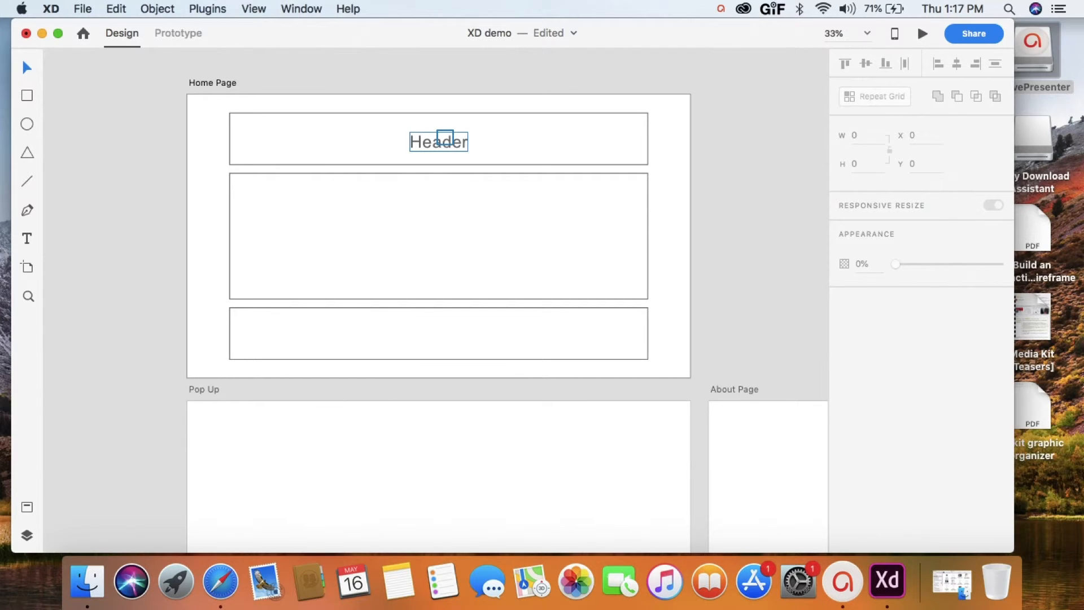
click(445, 141)
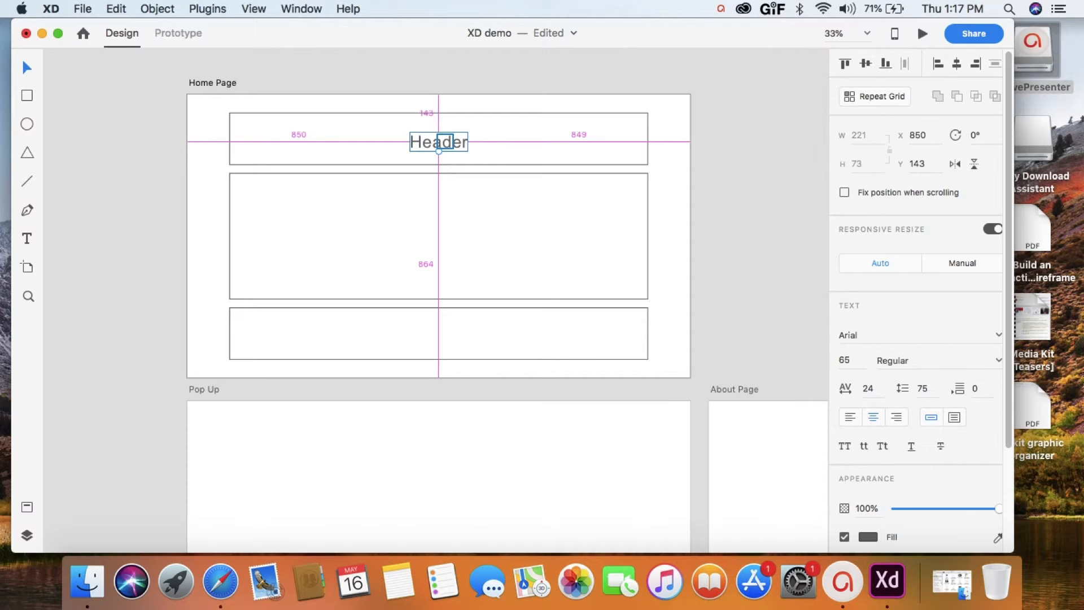
drag(439, 141, 434, 226)
- Try sending the copied Header text backward and to the back of the stacking order, and undo Send to Back
right_click(444, 226)
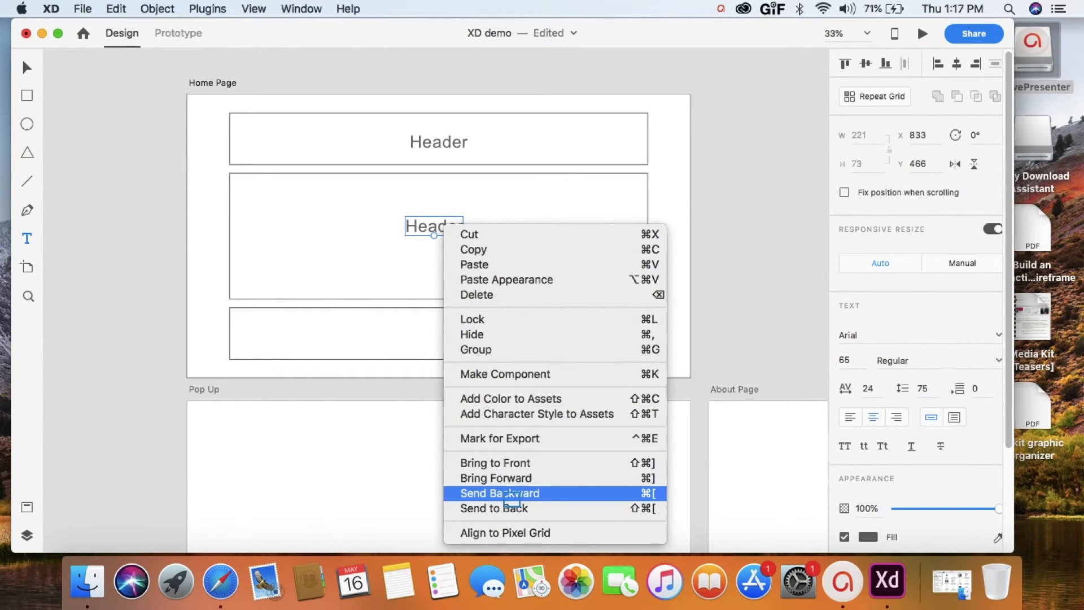
click(511, 494)
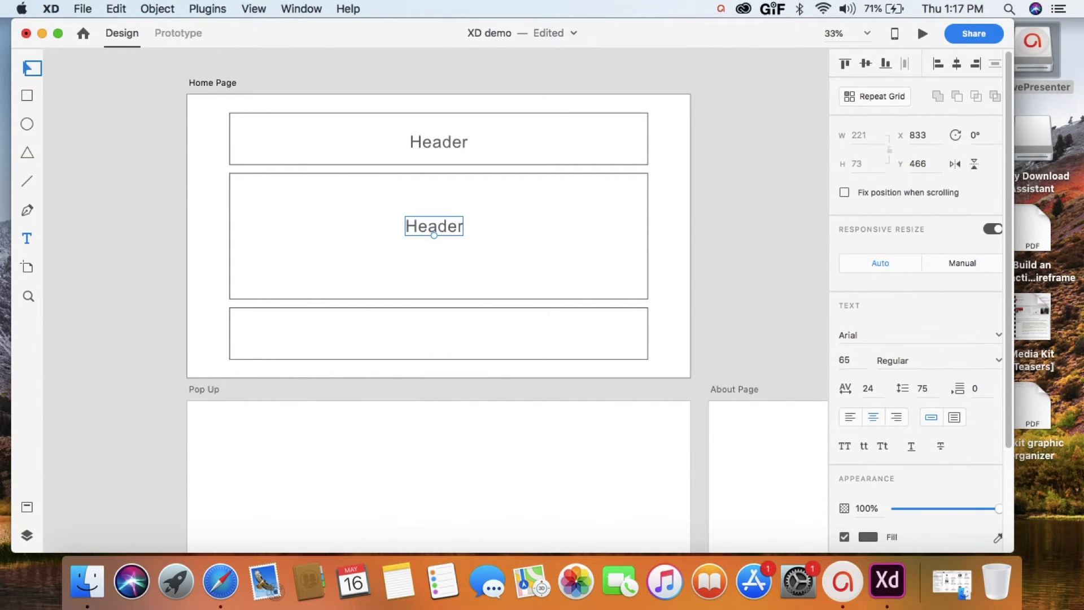
right_click(430, 221)
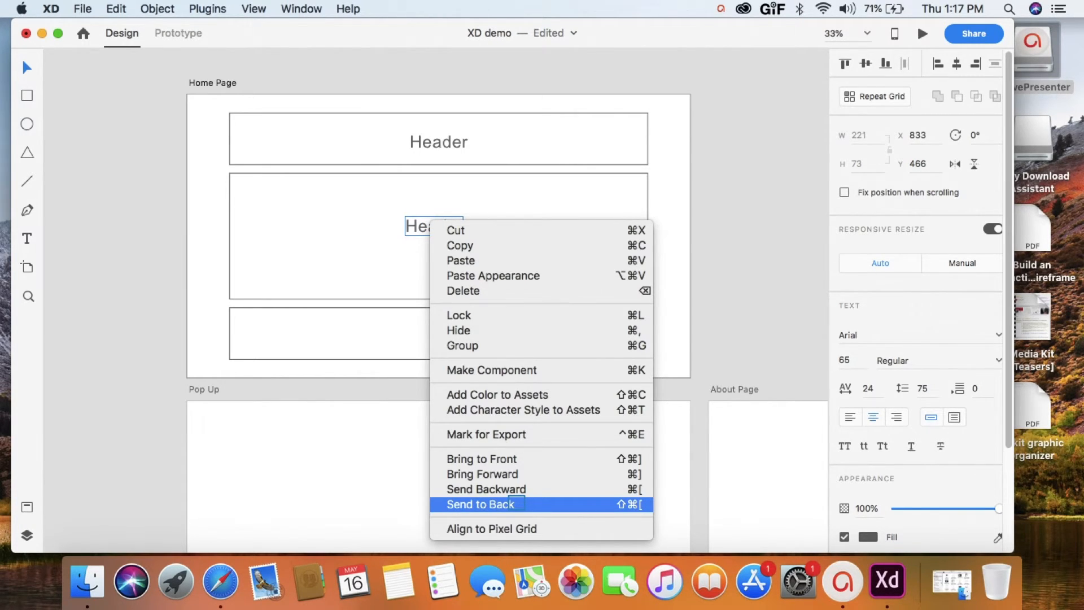
click(516, 504)
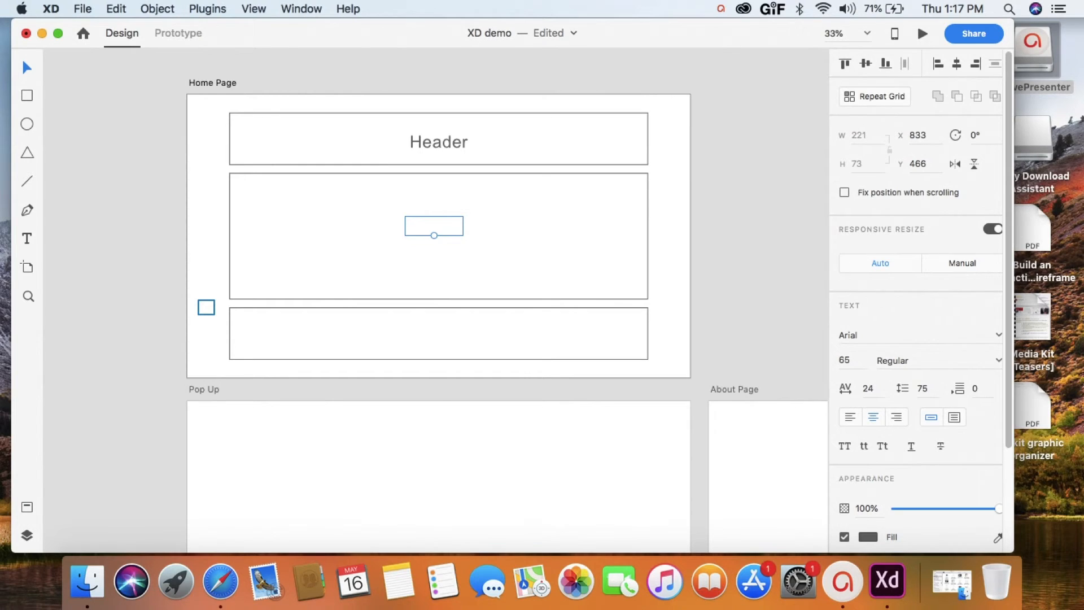
click(116, 9)
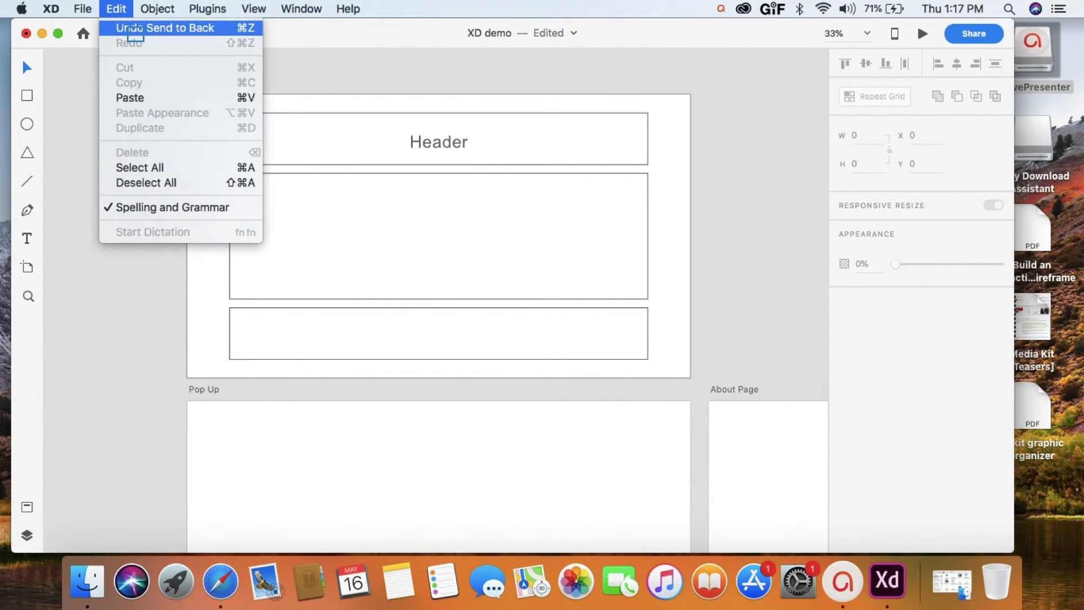
click(136, 28)
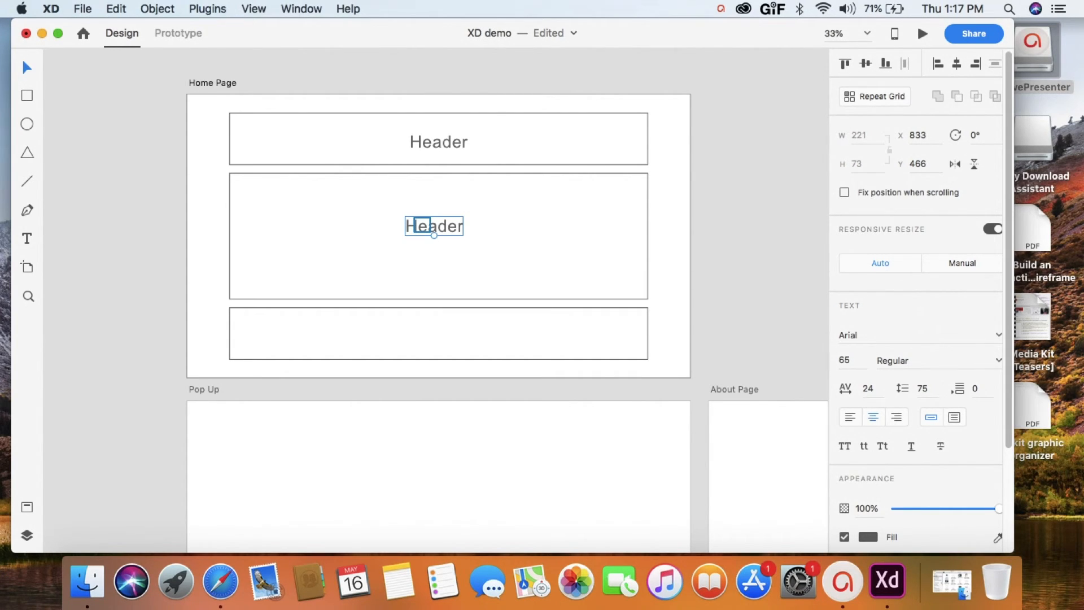
- Center the copied text horizontally in the middle rectangle and change its wording to "Body"
drag(423, 225, 427, 225)
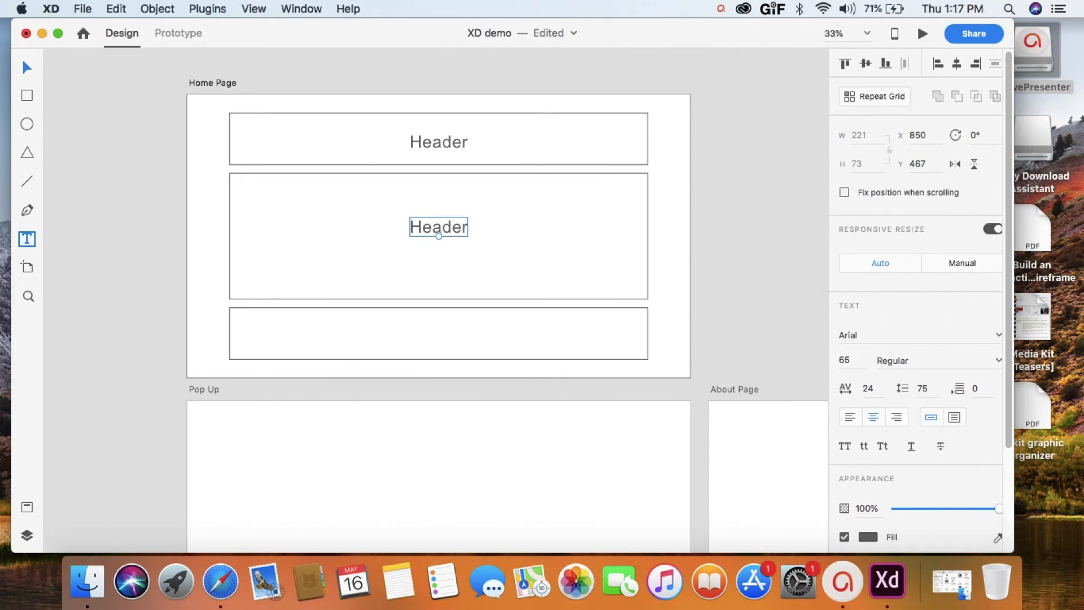
click(435, 229)
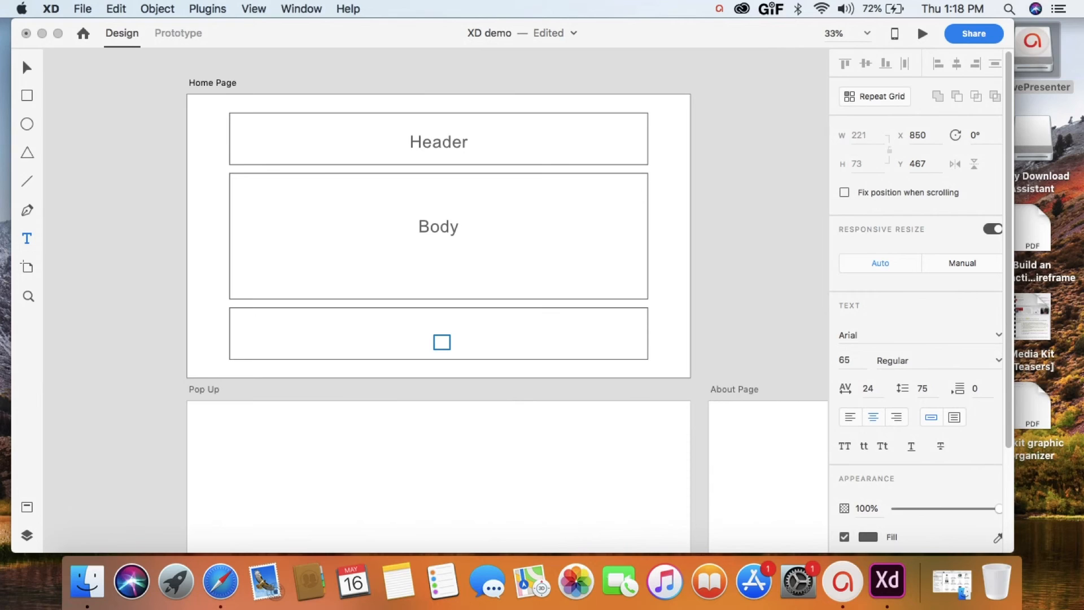
click(29, 67)
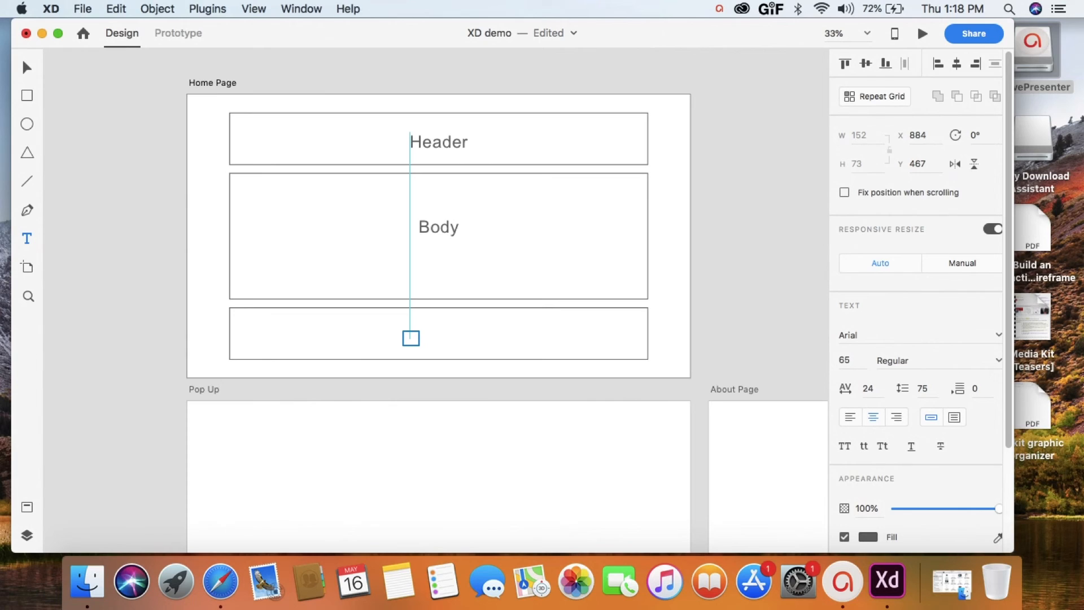
- Add the text "Footer" inside the lowest rectangle and center it there
click(411, 338)
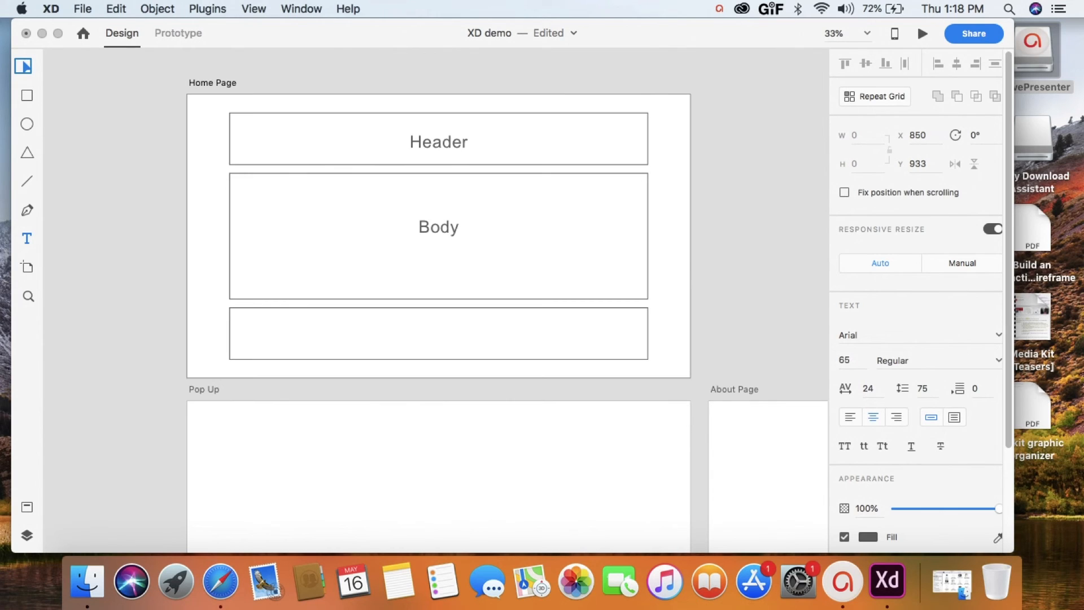
click(24, 66)
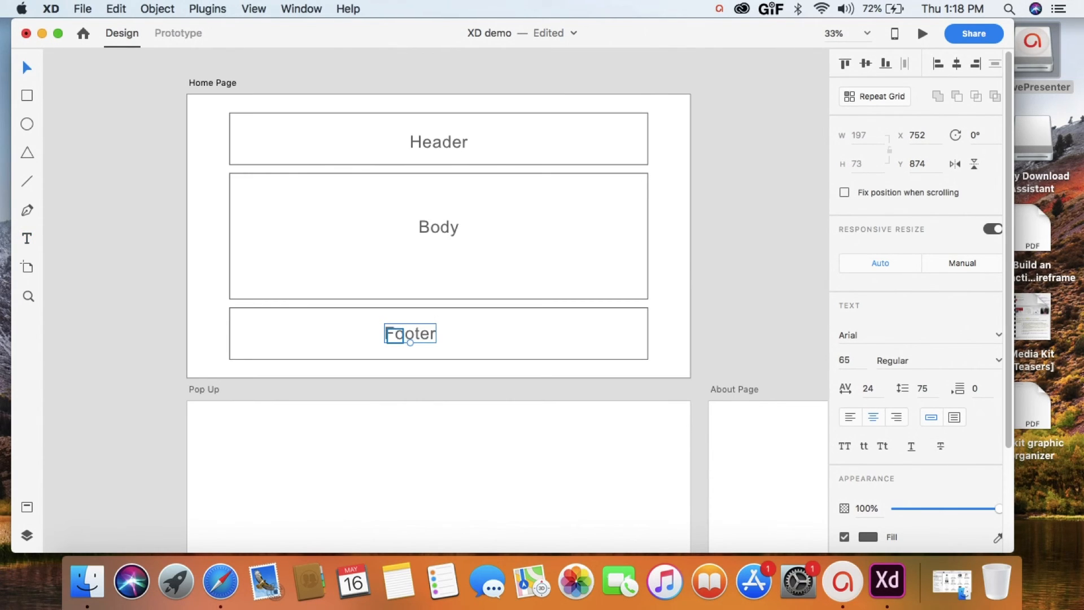
drag(394, 334, 422, 333)
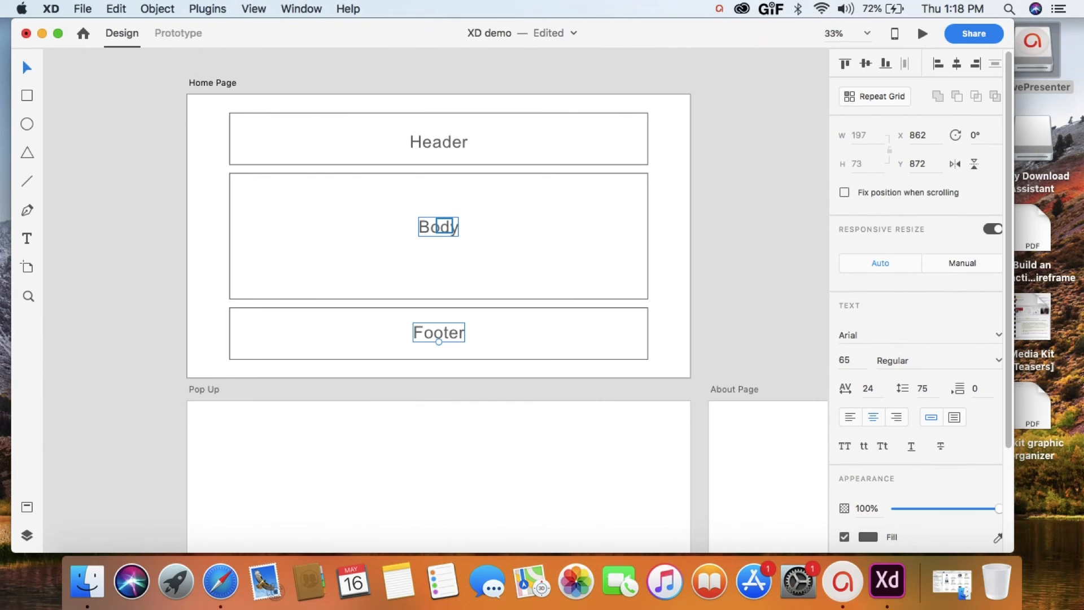
- Set the Body text's font style to Bold
click(444, 226)
click(999, 360)
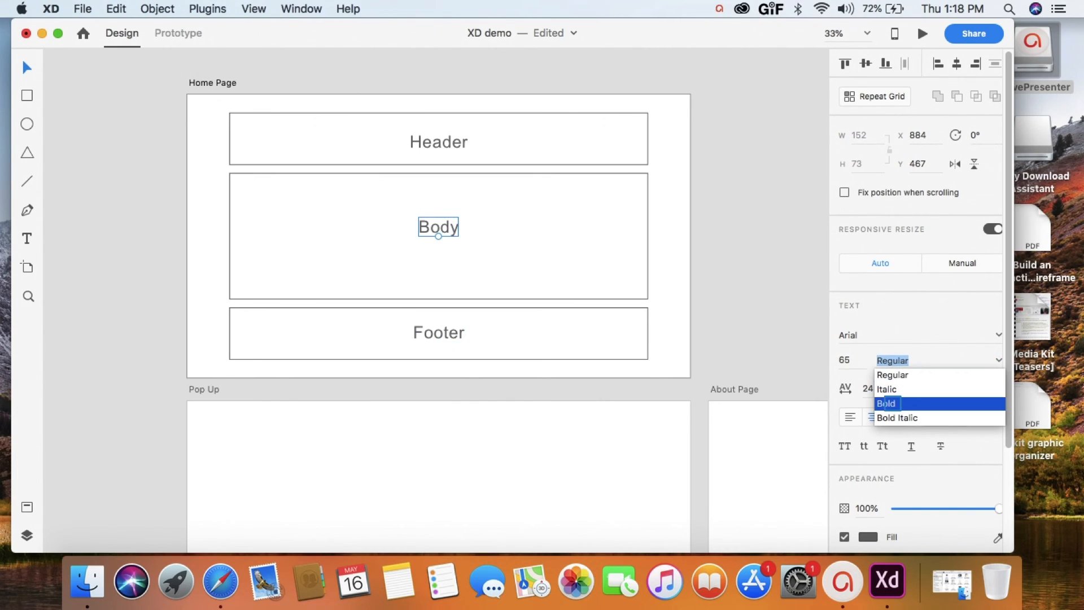
click(886, 403)
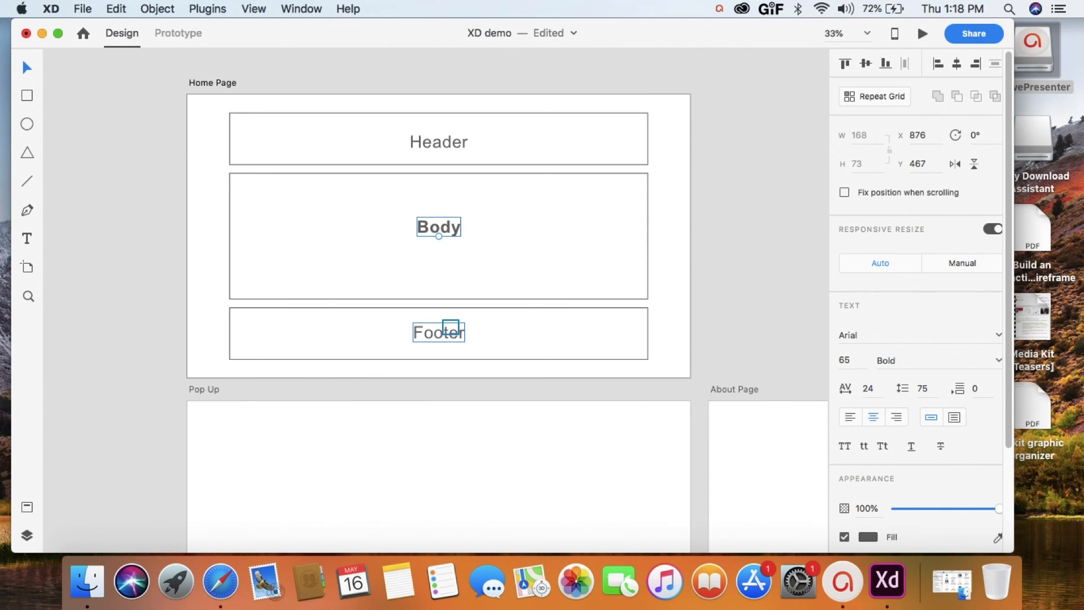
- Make the Footer text all uppercase and change its fill color to red, #F21010
click(451, 328)
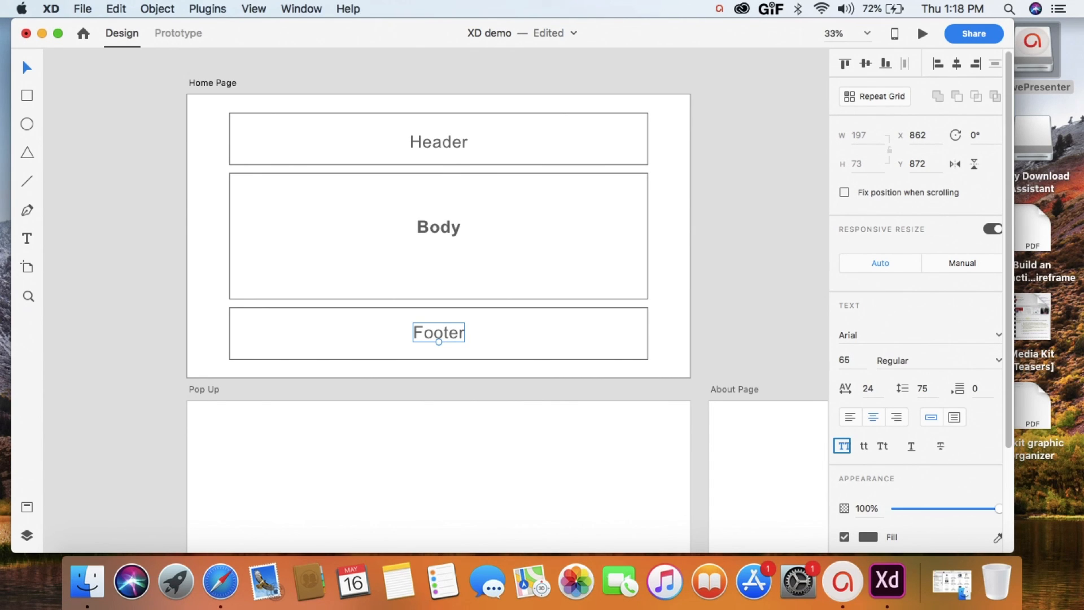
click(843, 445)
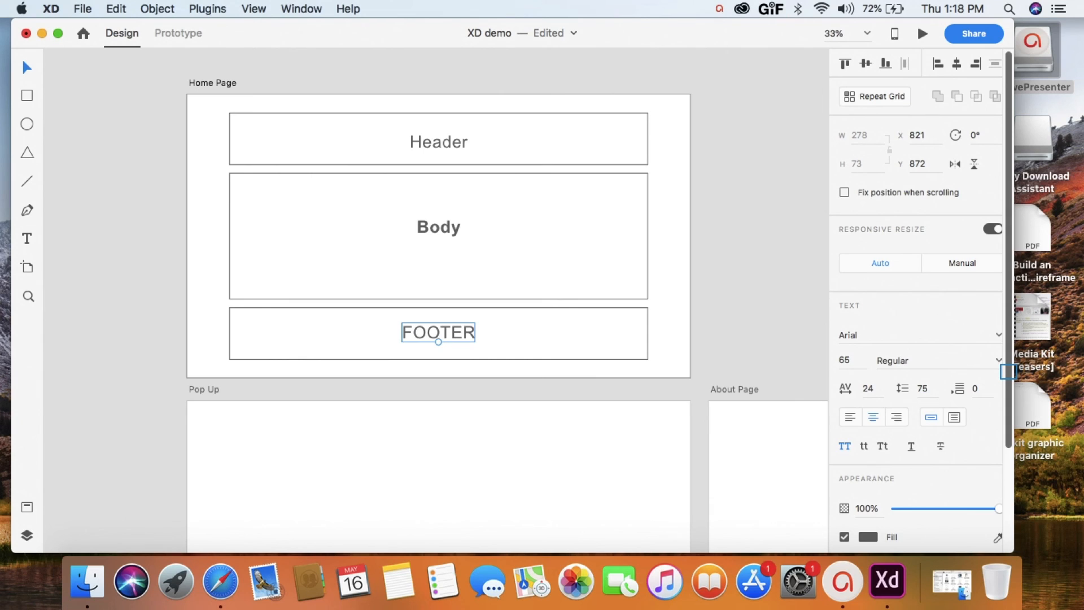
scroll(1008, 371, down, 5)
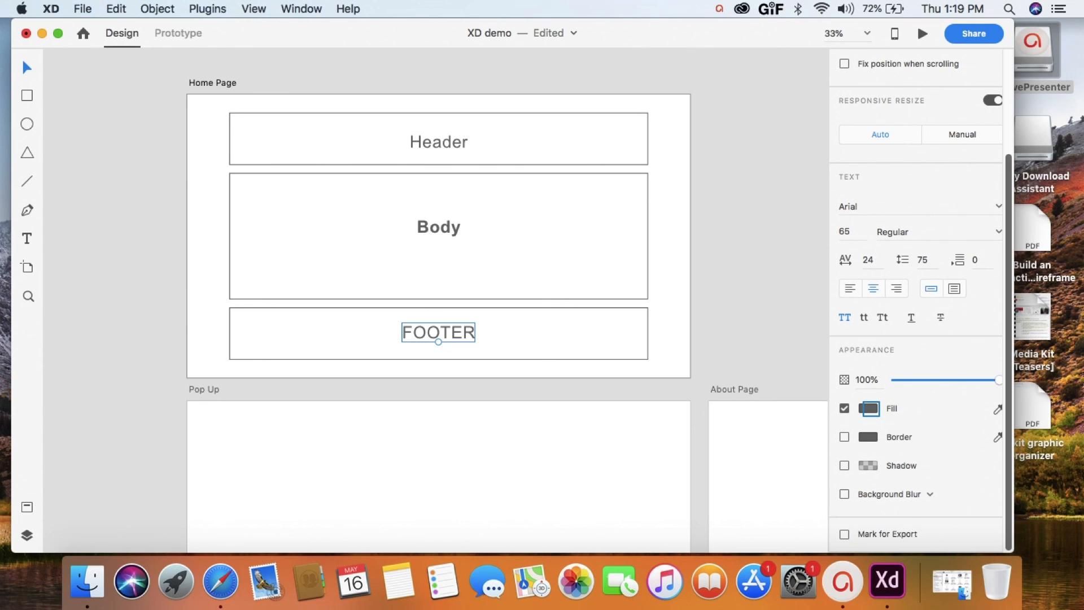
click(870, 408)
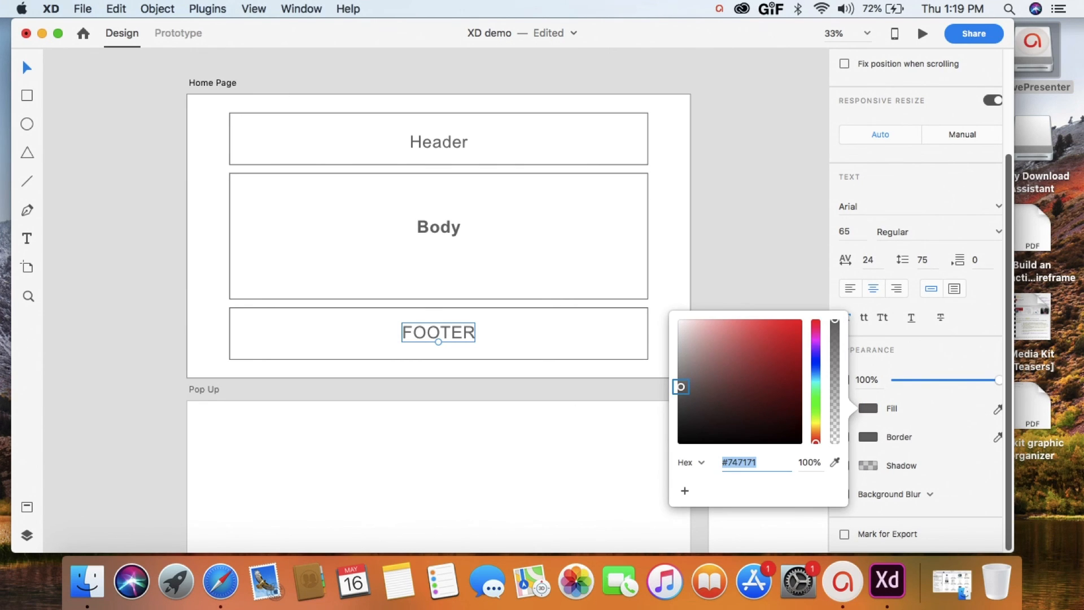
click(793, 326)
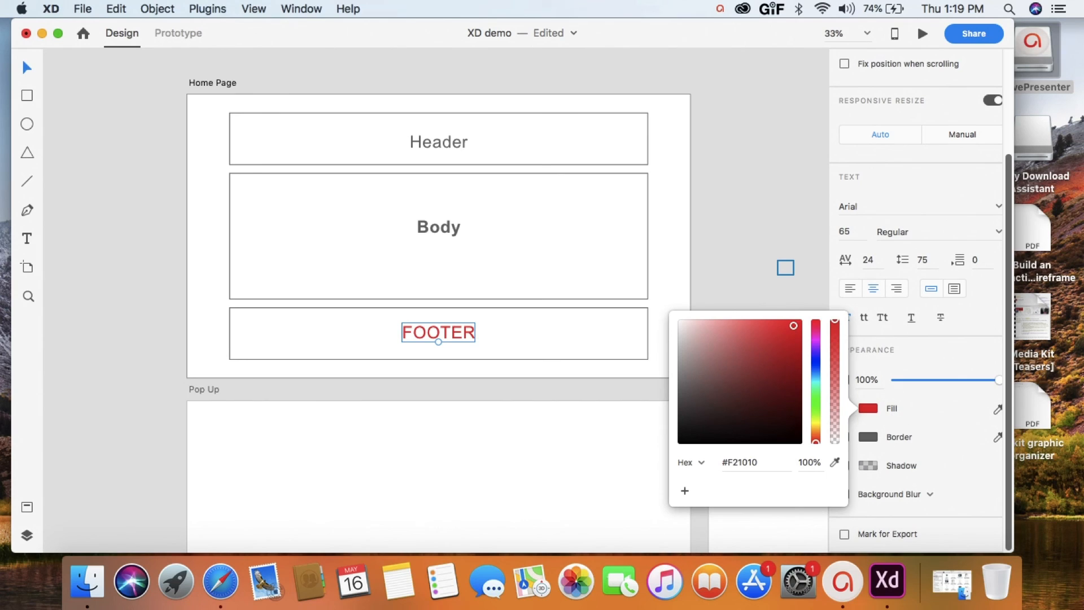